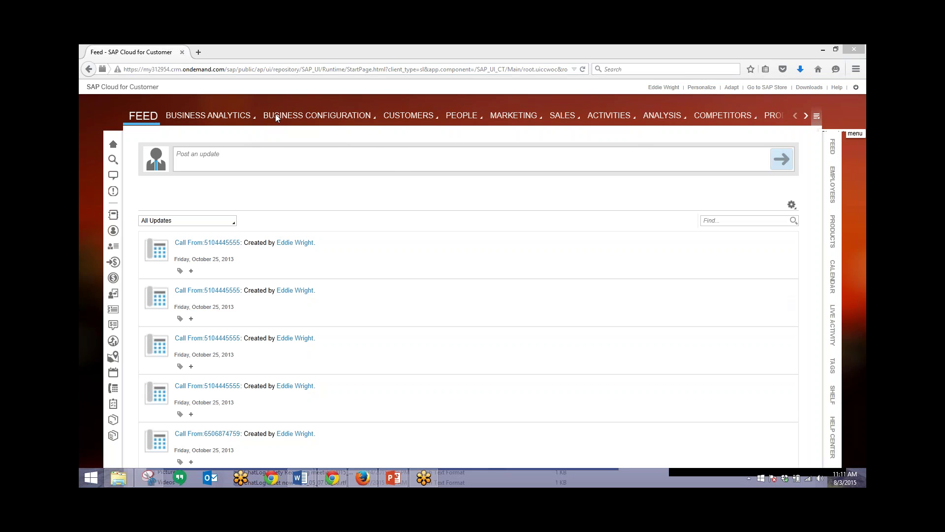
Step: Show the Service Tickets list with the Tickets From Last 7 Days query
click(817, 117)
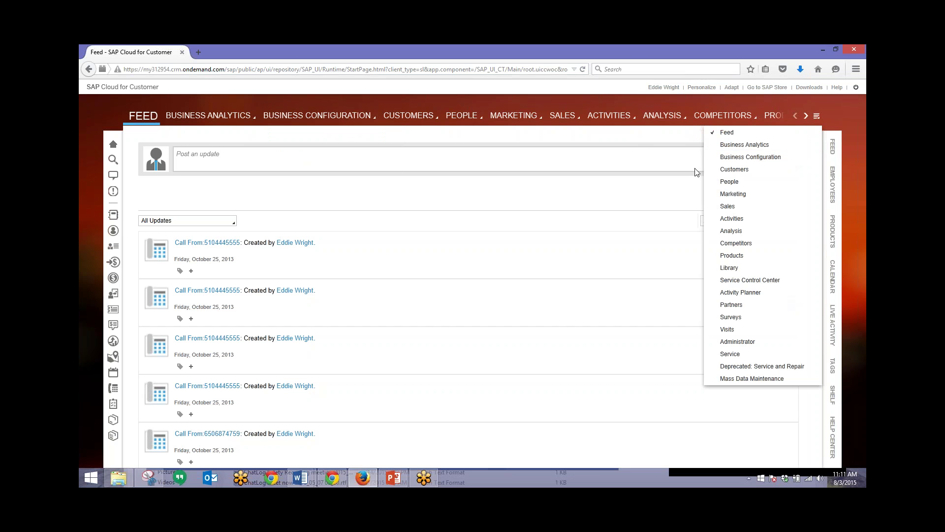
click(742, 354)
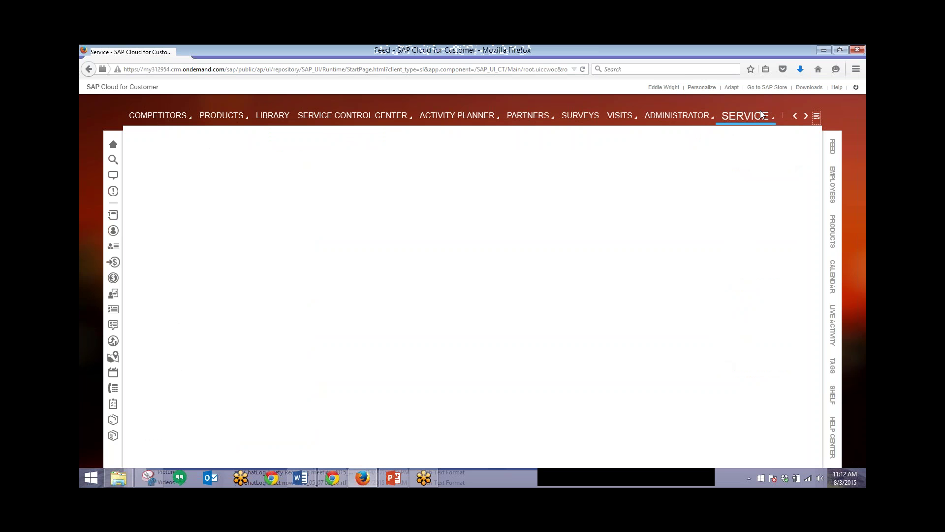
mouse_move(761, 114)
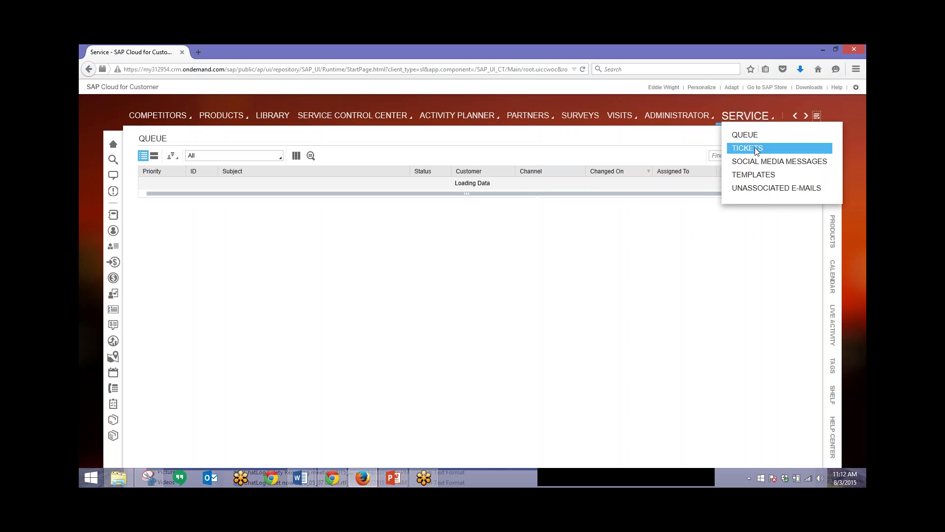
click(747, 148)
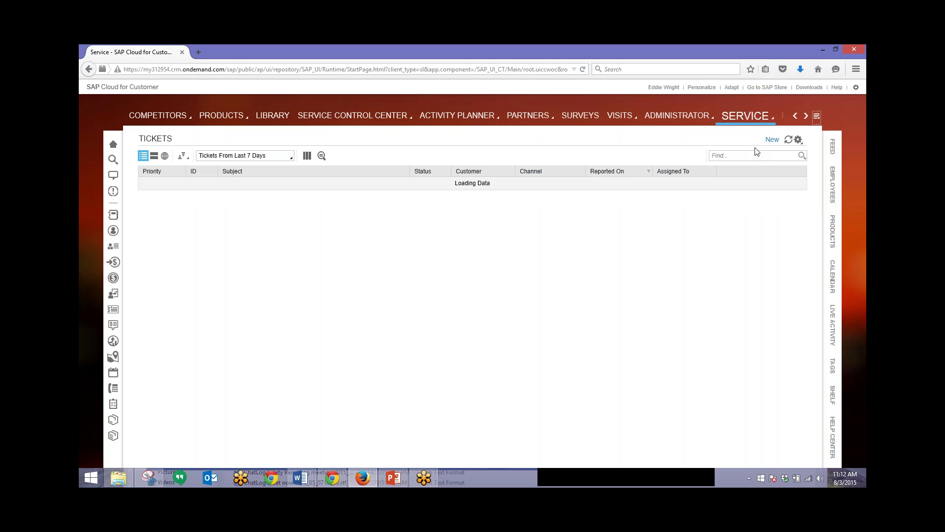
click(290, 157)
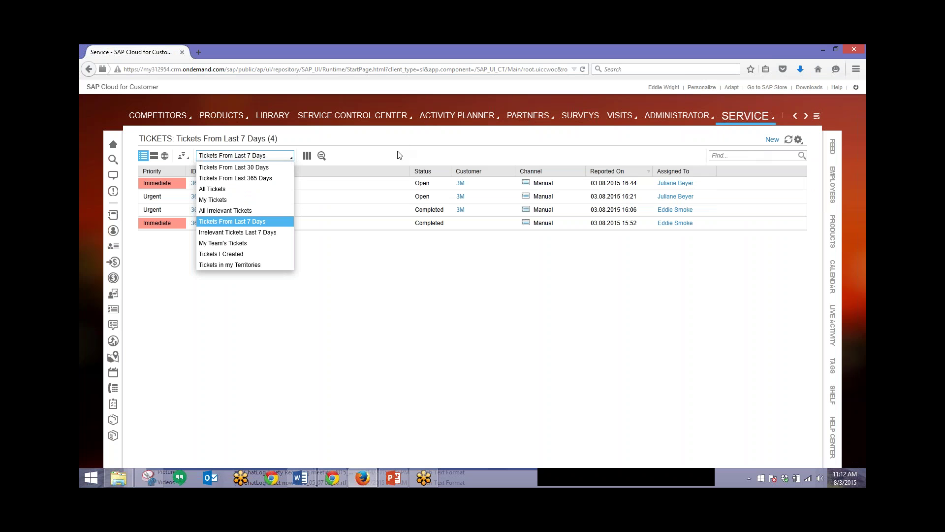
click(362, 159)
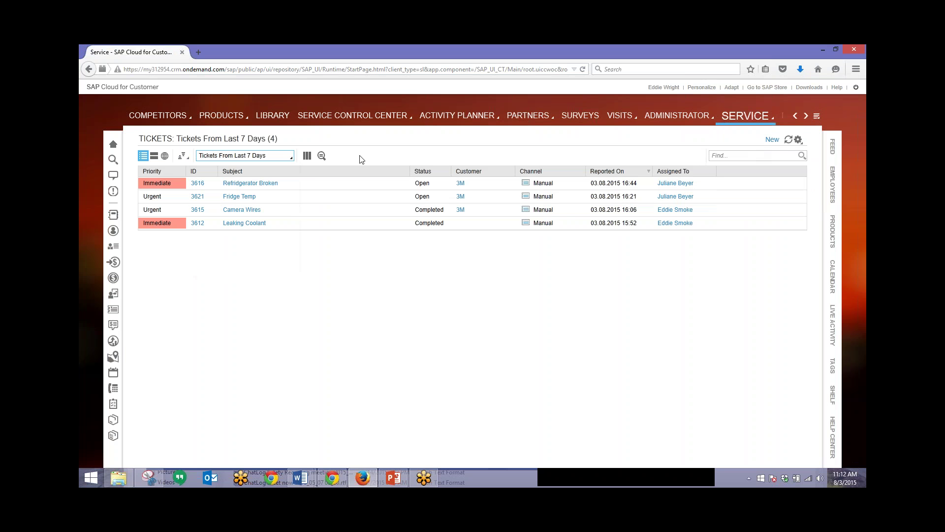
Step: Open a blank New Ticket form after cancelling an accidentally opened New Account form
click(772, 139)
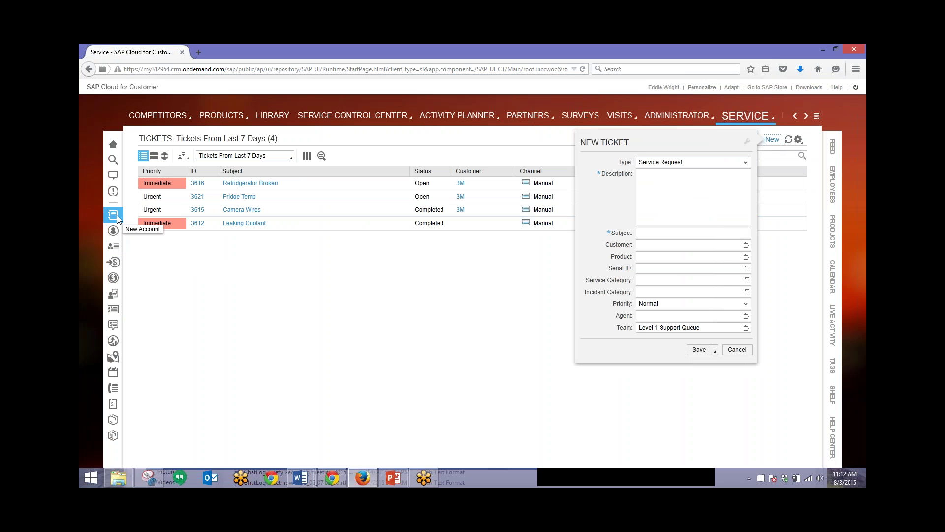
click(117, 214)
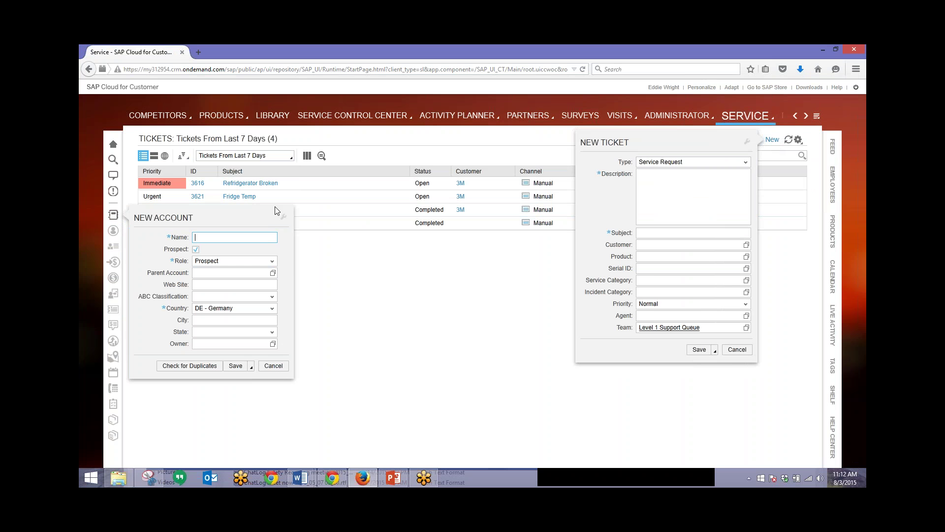
click(274, 366)
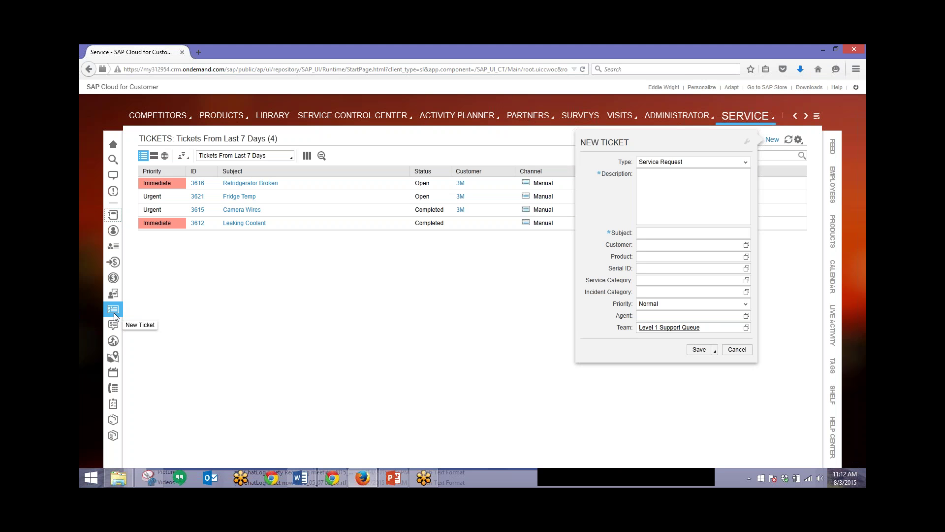
click(113, 312)
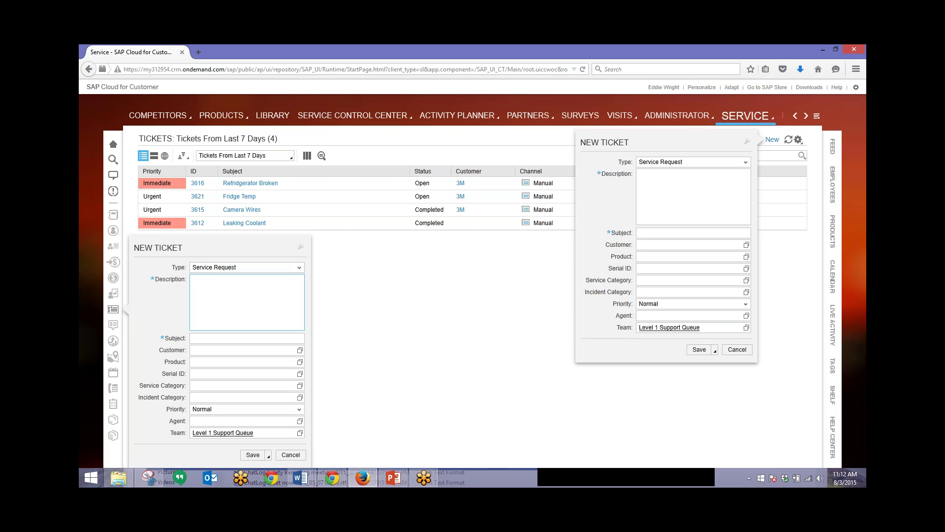
Step: Enter the rear-panel coolant leak description, subject 'Leaking Coolant RB Panel', and customer 3M
text(Refridgerator leaking coolant again )
text( rear back panel.)
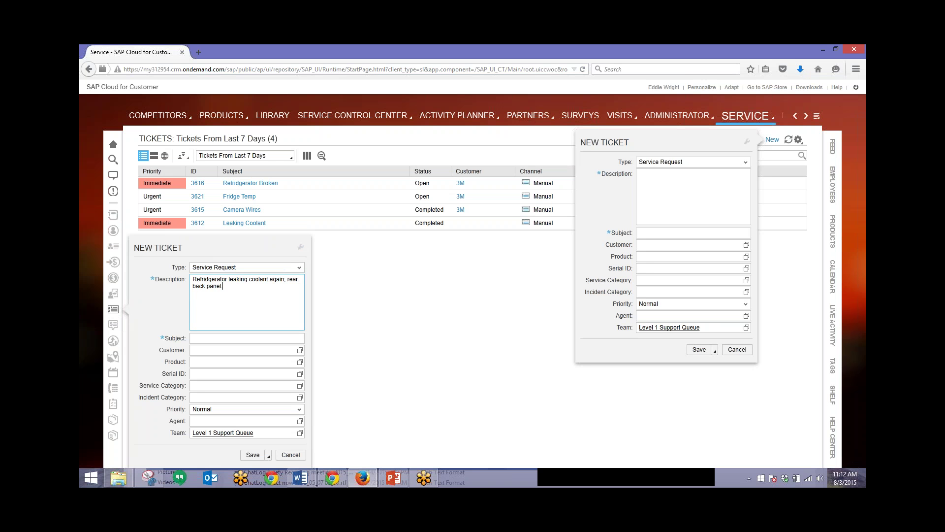
key(Tab)
text(Leaking Coolant )
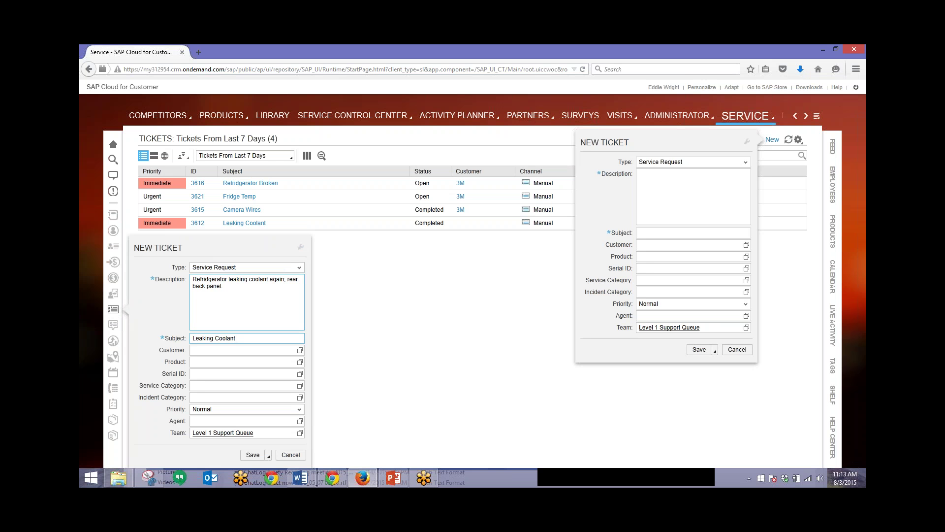
text(RB Panel)
click(243, 350)
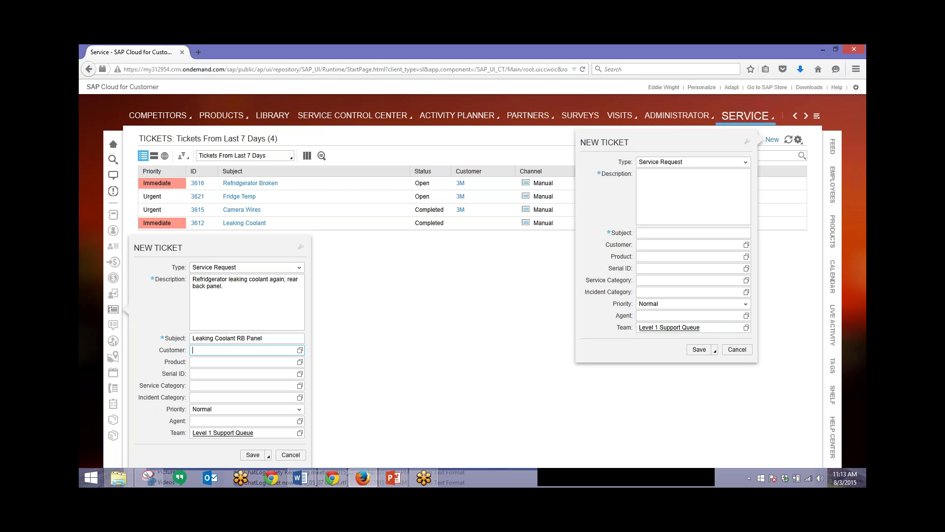
text(3m)
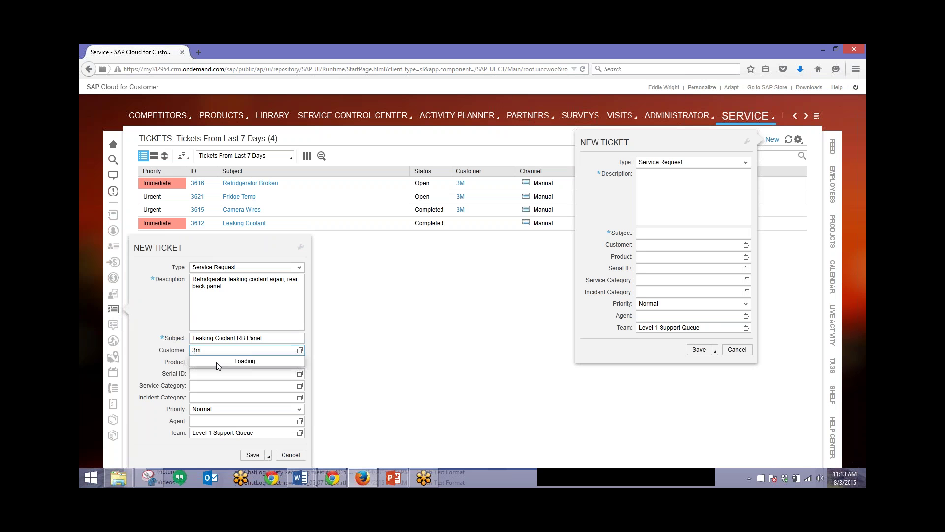
click(217, 361)
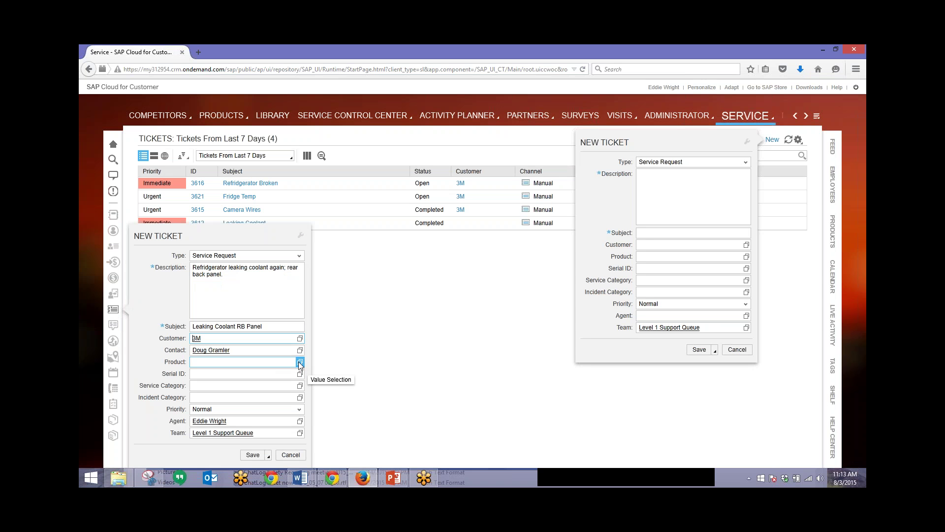
Step: Set product 19.7 Commercial Series Refrigerator, priority Immediate, and assign a different agent
click(299, 362)
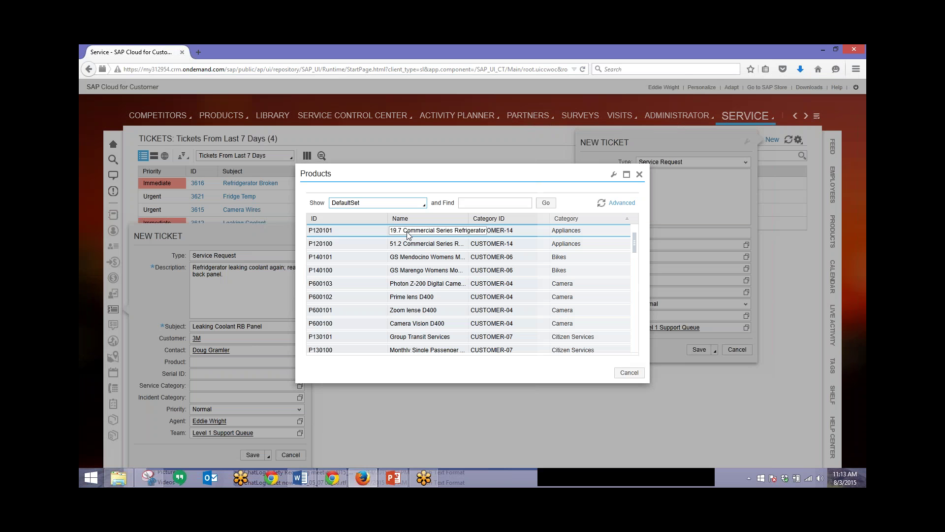
click(407, 232)
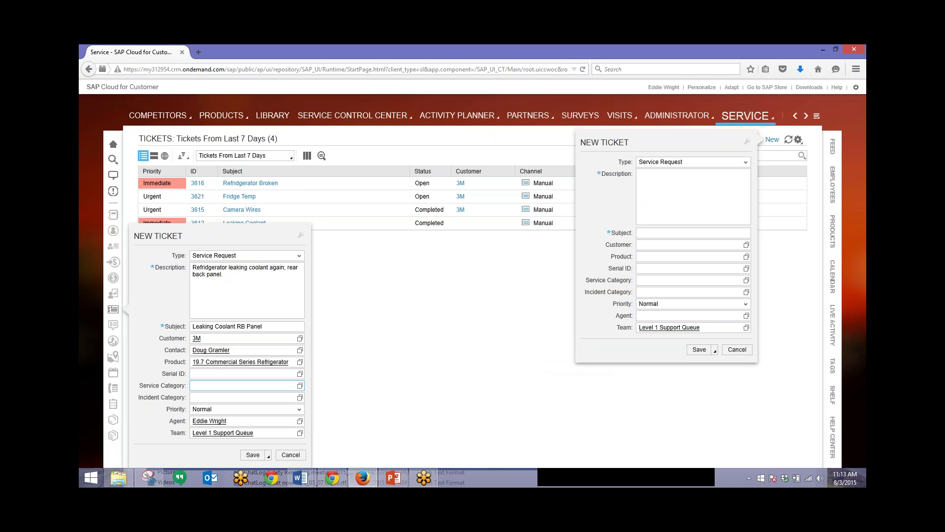
click(299, 409)
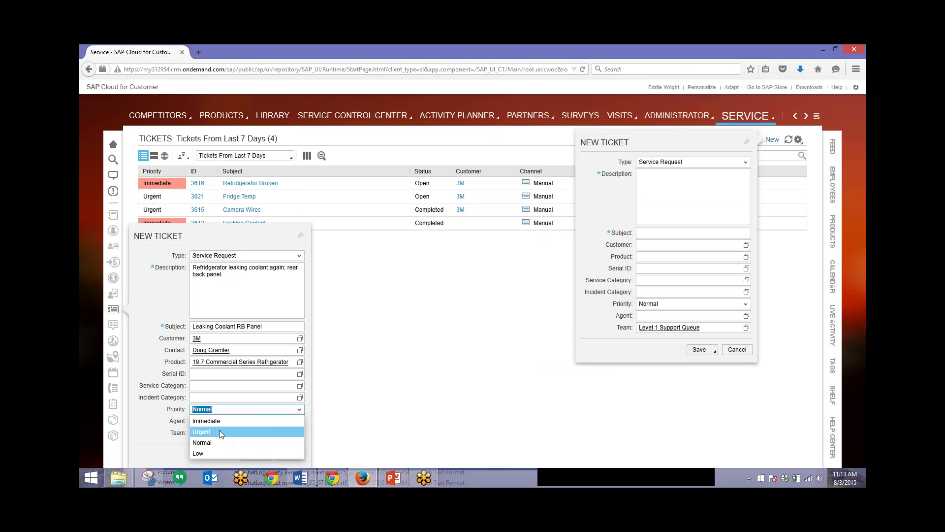
key(Up)
key(Return)
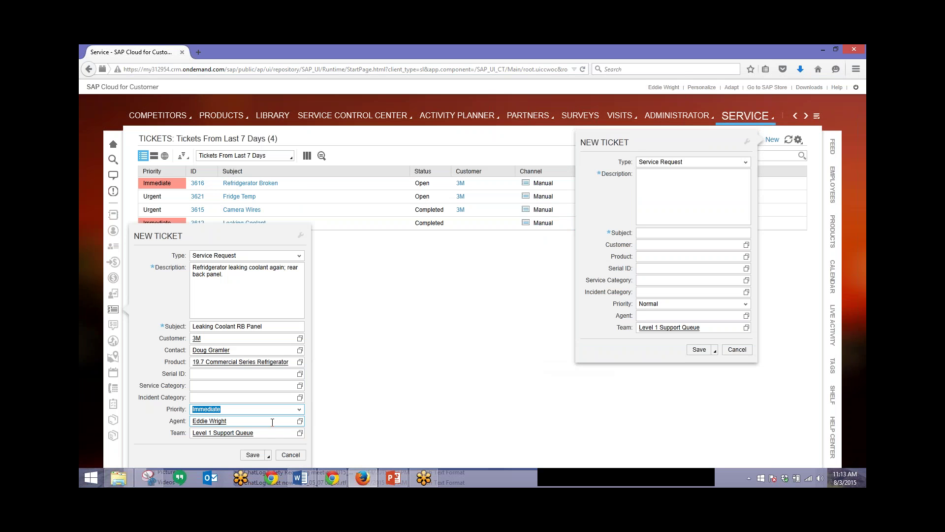
key(Tab)
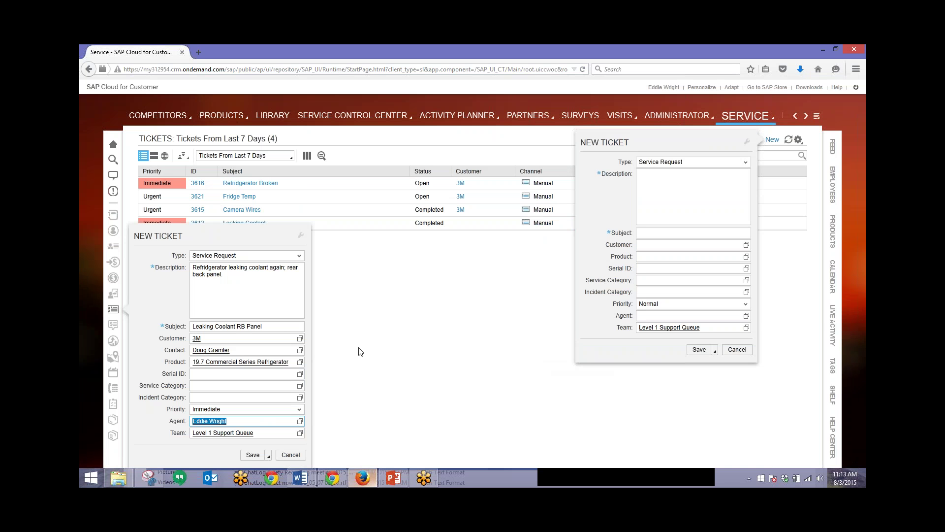
text(jul)
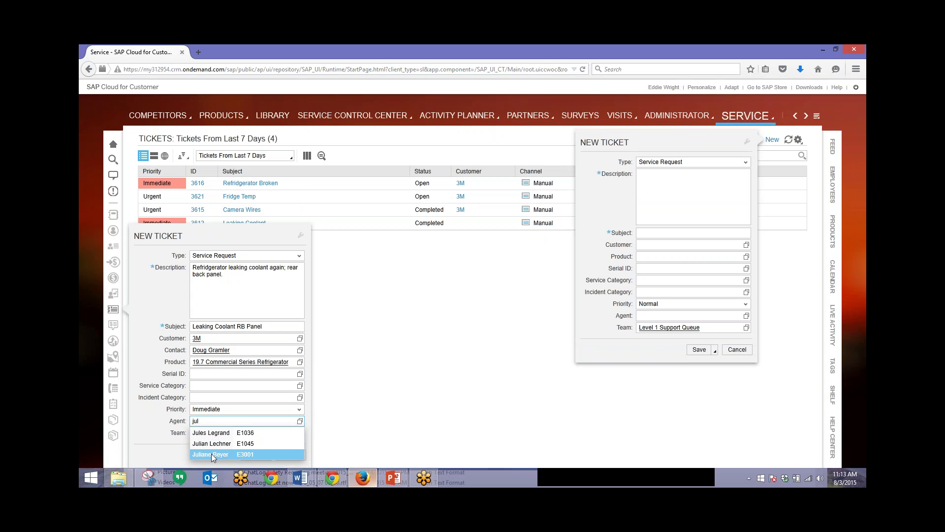
click(211, 454)
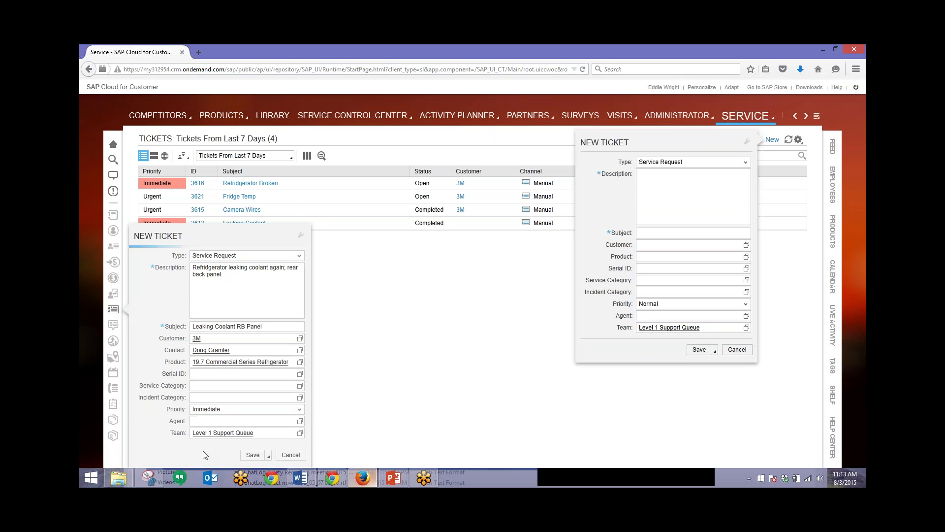
Step: Save the new ticket 3618 and log off the session
click(251, 454)
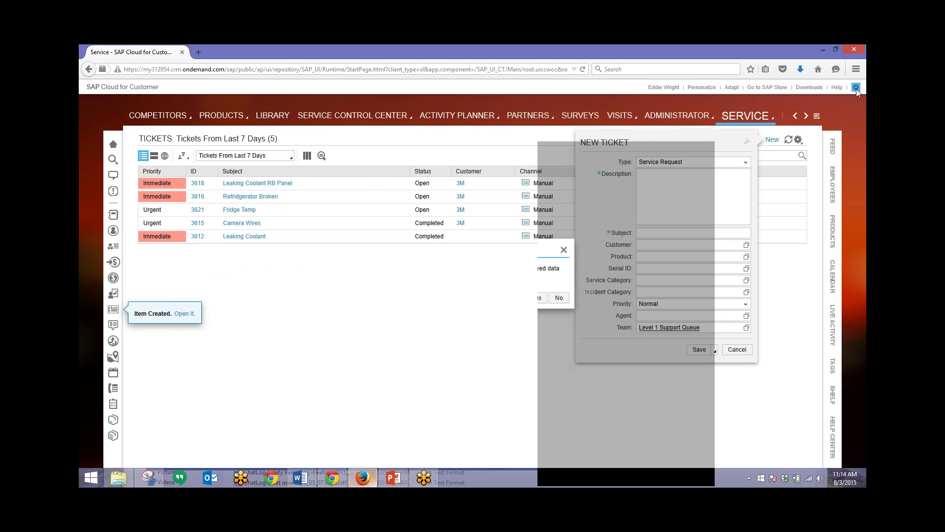
click(855, 88)
click(532, 297)
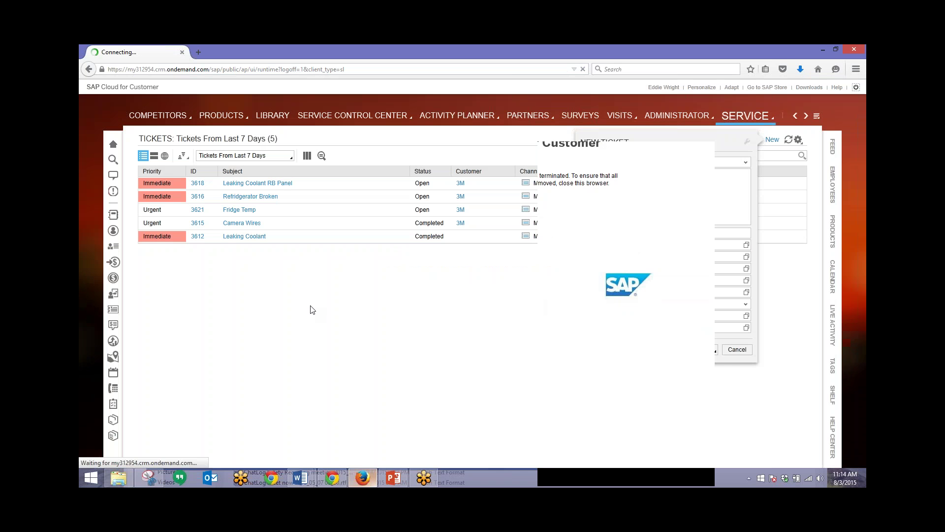
Step: Restart the application and begin logging back in with the user ID
click(502, 204)
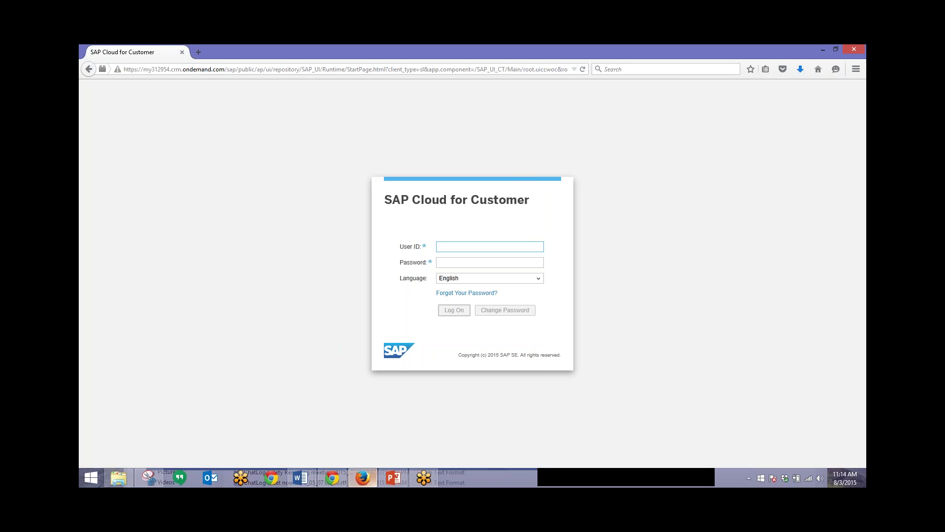
click(586, 438)
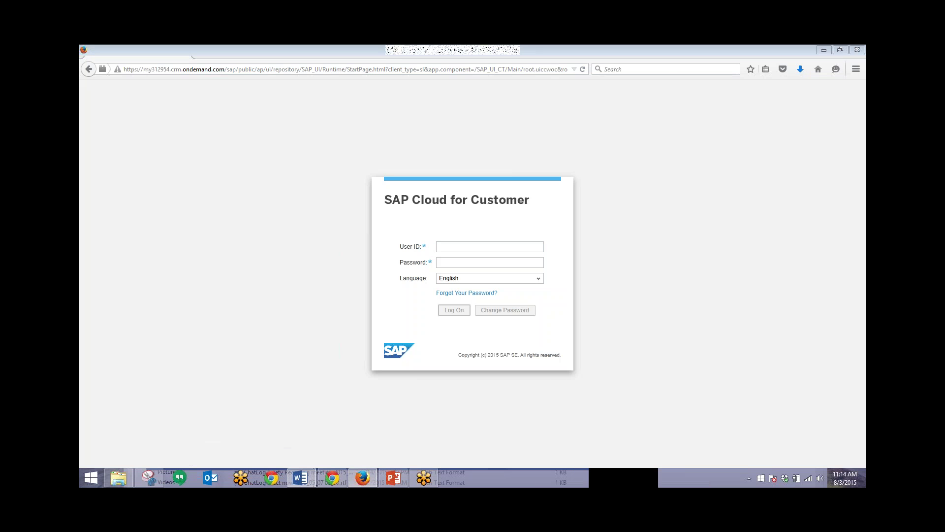
click(476, 244)
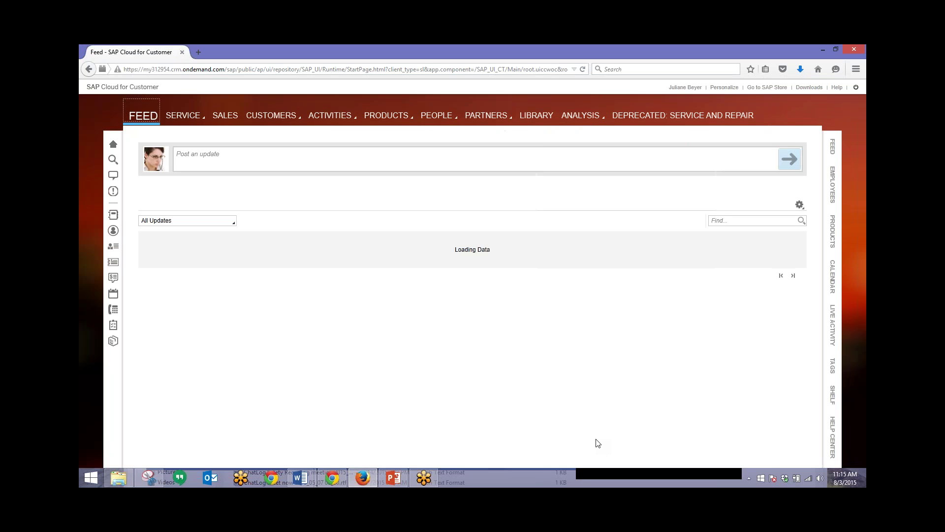
Step: Show the home dashboard and review its ticket count, AHT and ART tiles
click(111, 148)
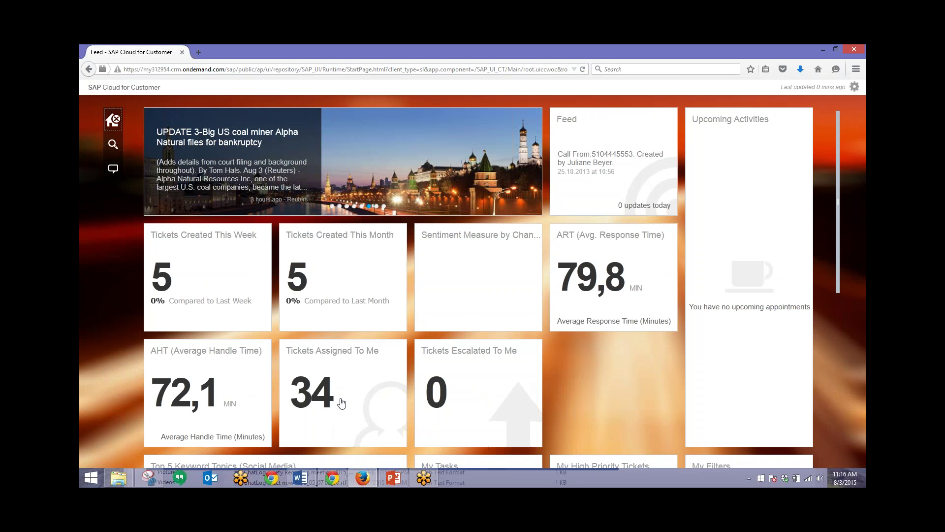
scroll(350, 365, down, 3)
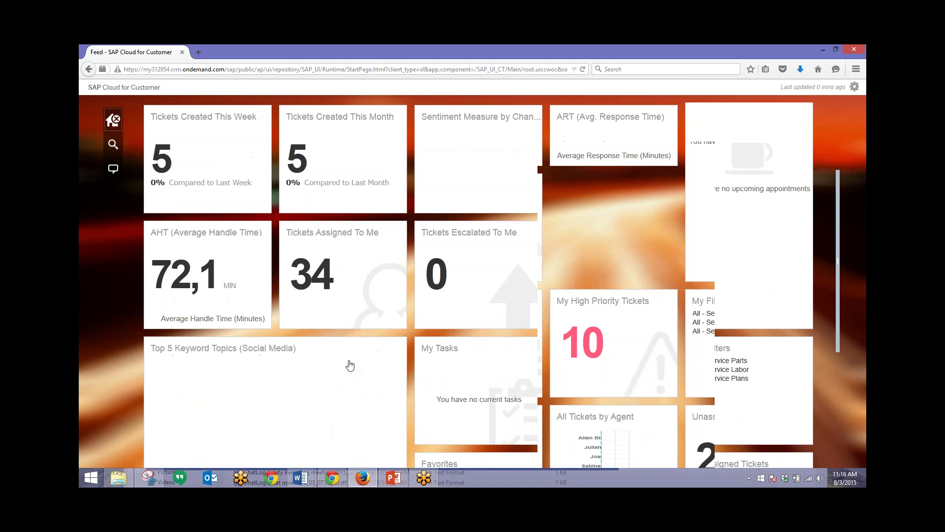
scroll(350, 365, down, 5)
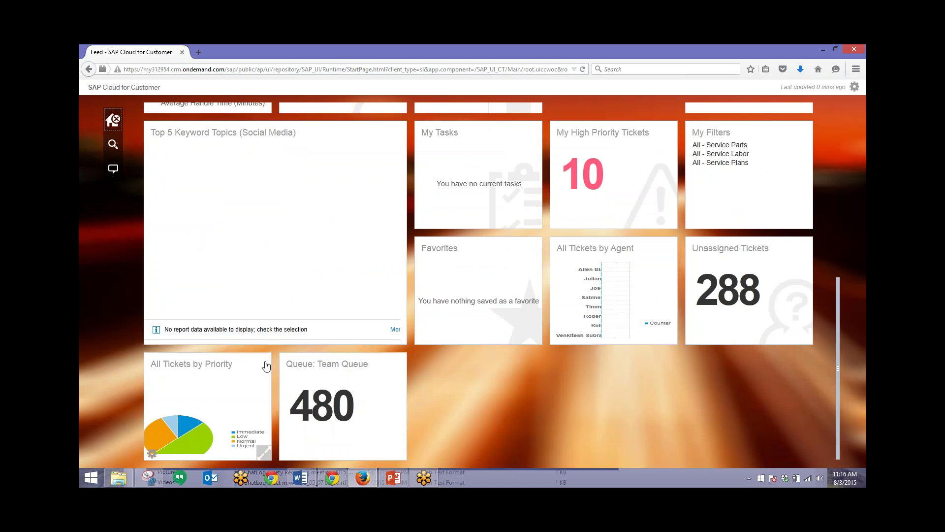
scroll(291, 365, up, 4)
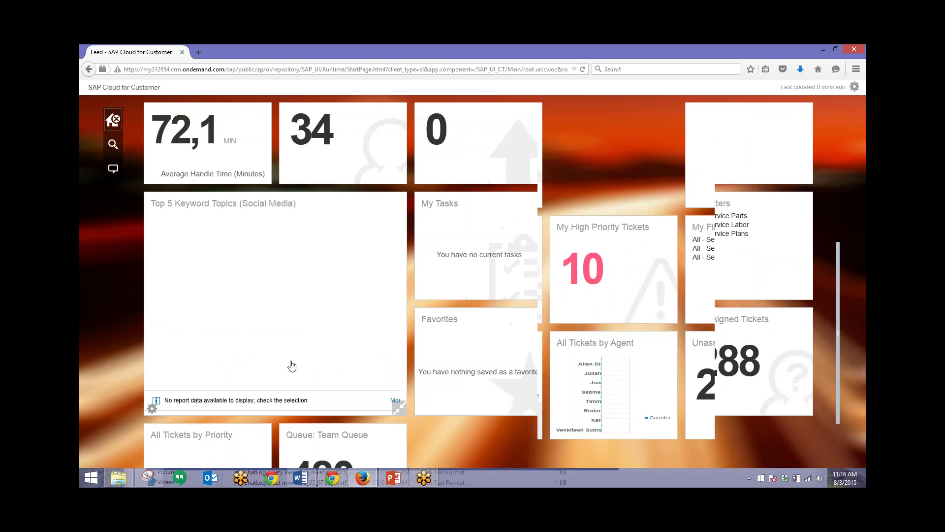
scroll(289, 366, up, 3)
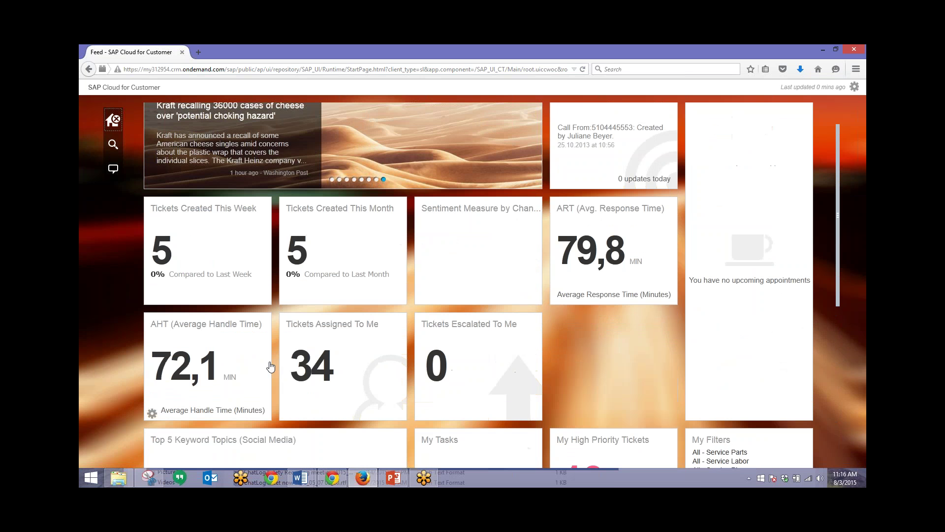
Step: Return to the Feed and open ticket 3618 for 3M from My Queue
click(364, 370)
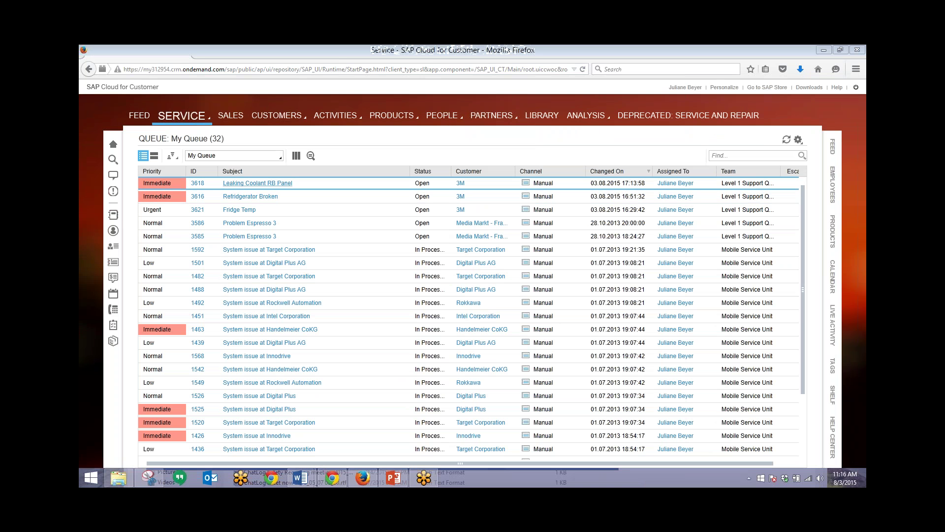
click(264, 183)
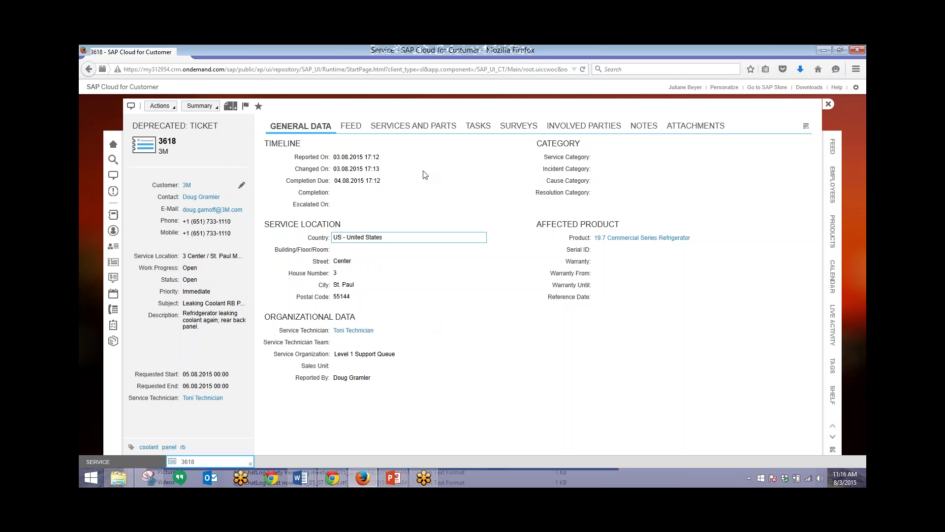
Step: Switch ticket 3618 to its Services and Parts view
click(424, 126)
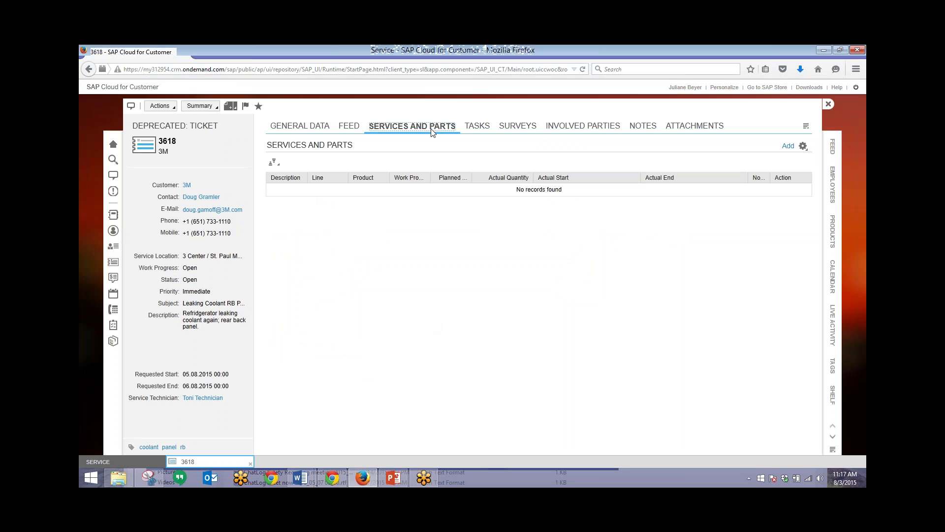
Step: Add the Bushing part to the ticket as line 10
click(788, 147)
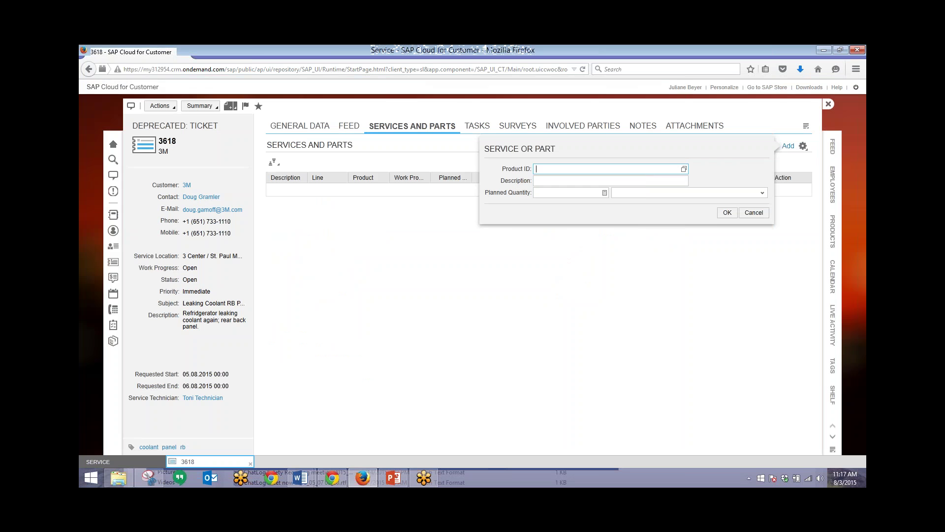
click(684, 169)
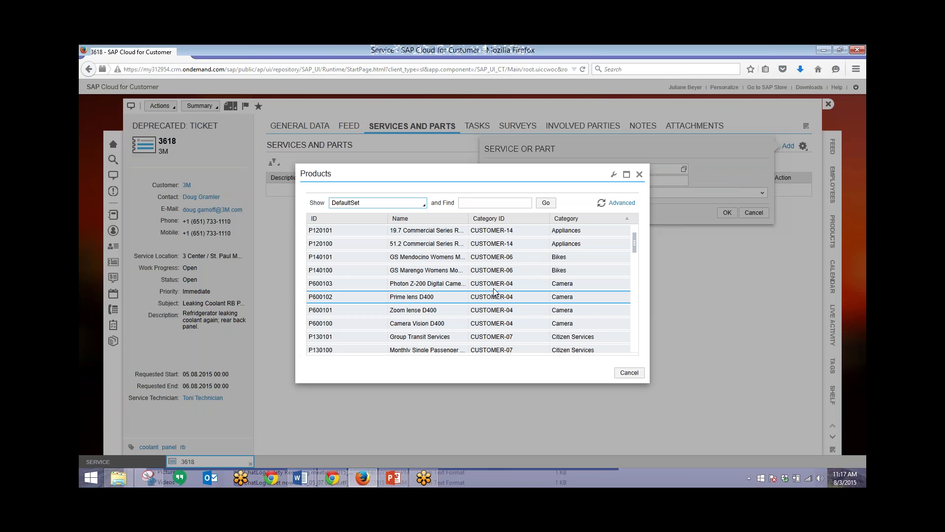
scroll(495, 292, down, 3)
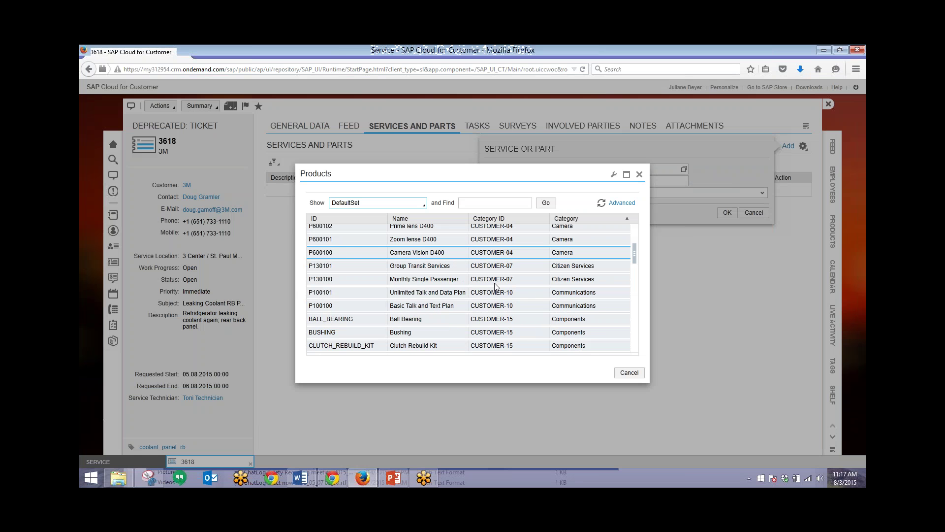
click(410, 333)
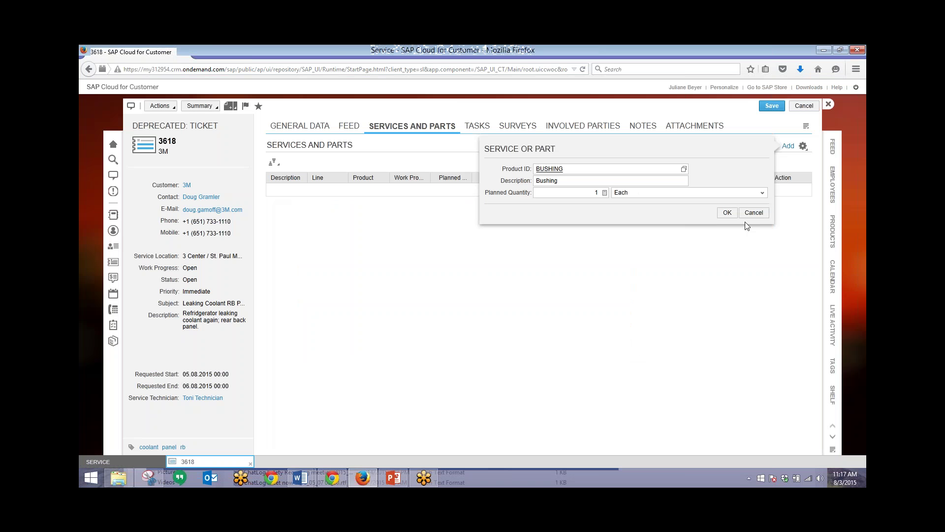
key(Return)
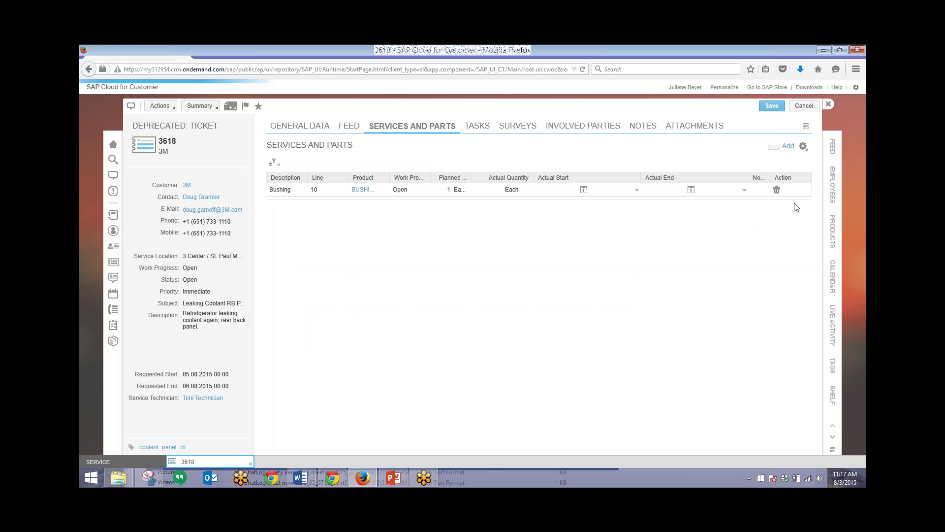
Step: Add the Standard Service Rate labor item as line 20
click(788, 145)
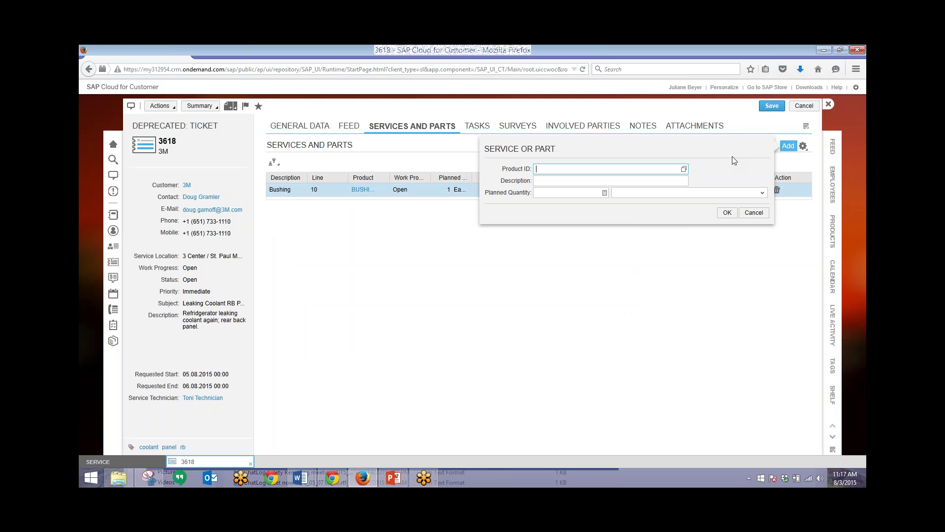
click(685, 169)
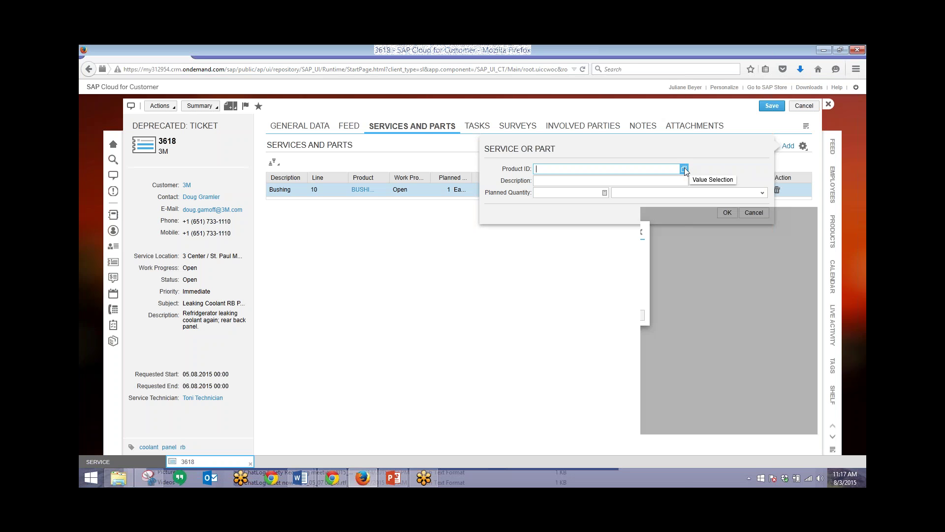
scroll(598, 230, down, 1)
scroll(598, 226, down, 2)
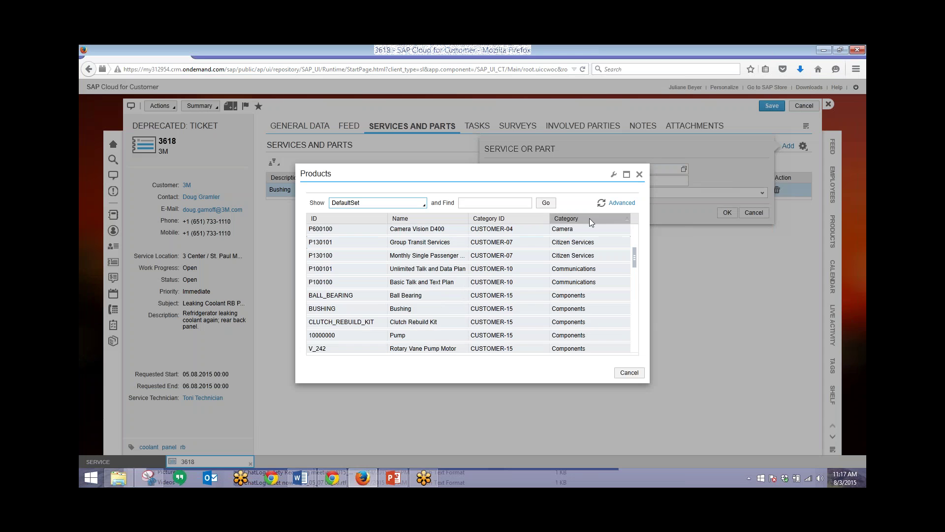
scroll(507, 246, down, 3)
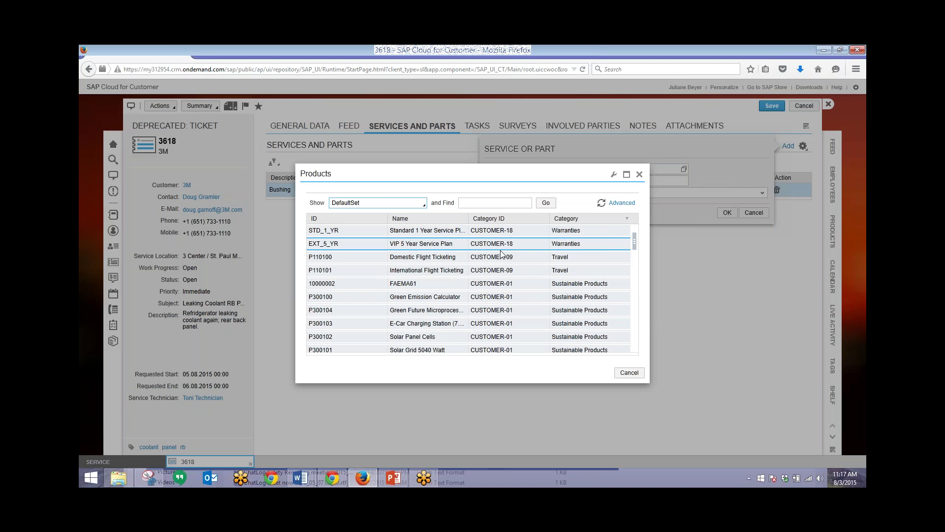
scroll(502, 253, down, 2)
scroll(502, 254, down, 3)
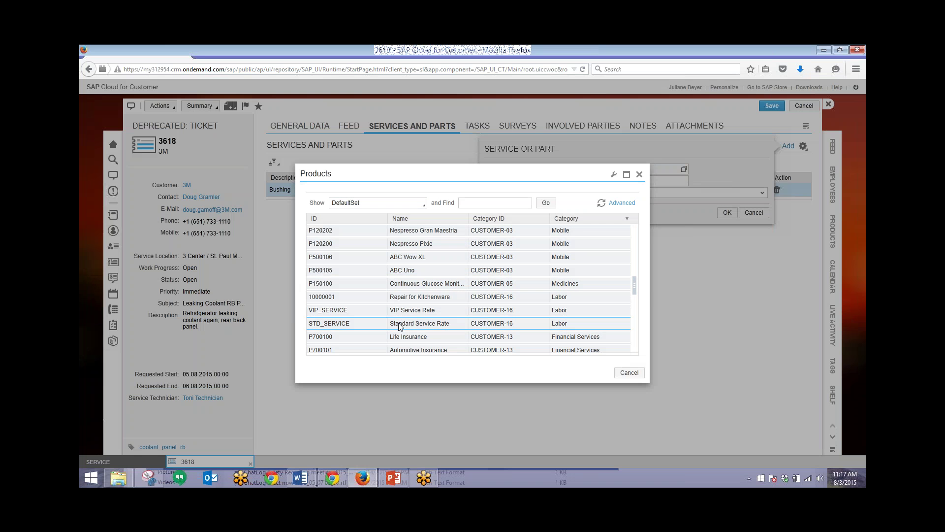
click(400, 326)
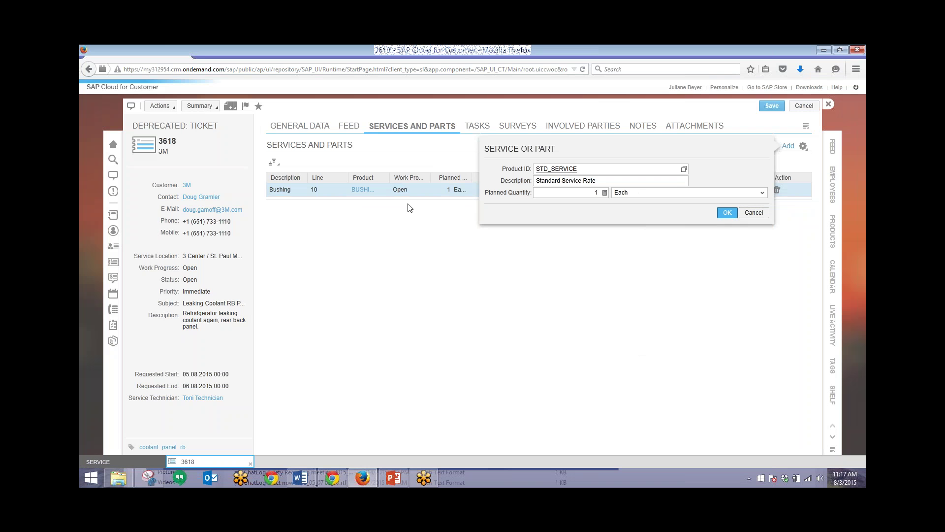
key(Return)
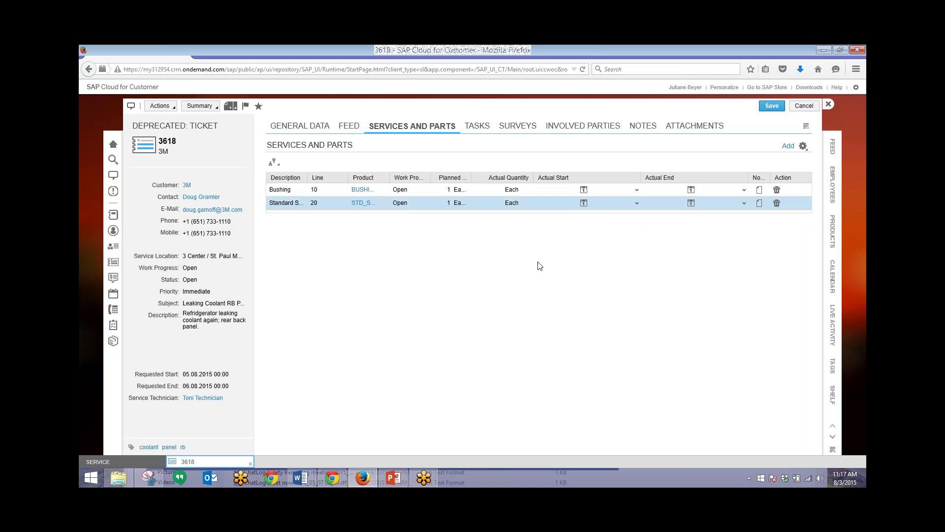
Step: Finish work on both items, set ticket 3618's status to Completed, and save
click(176, 108)
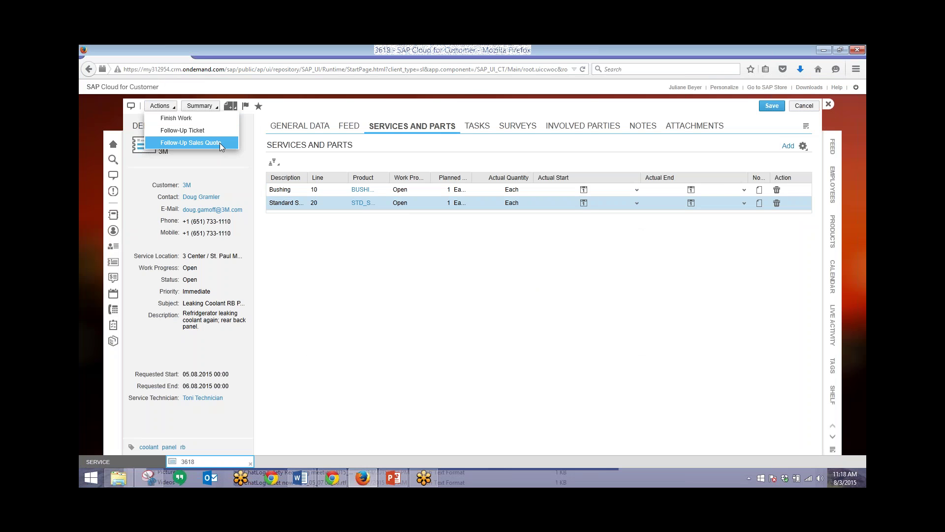
click(194, 120)
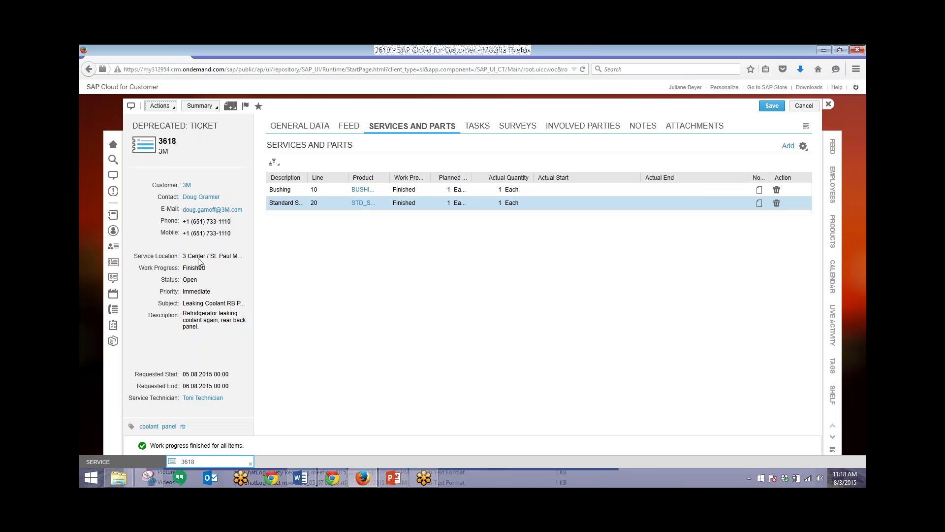
click(238, 280)
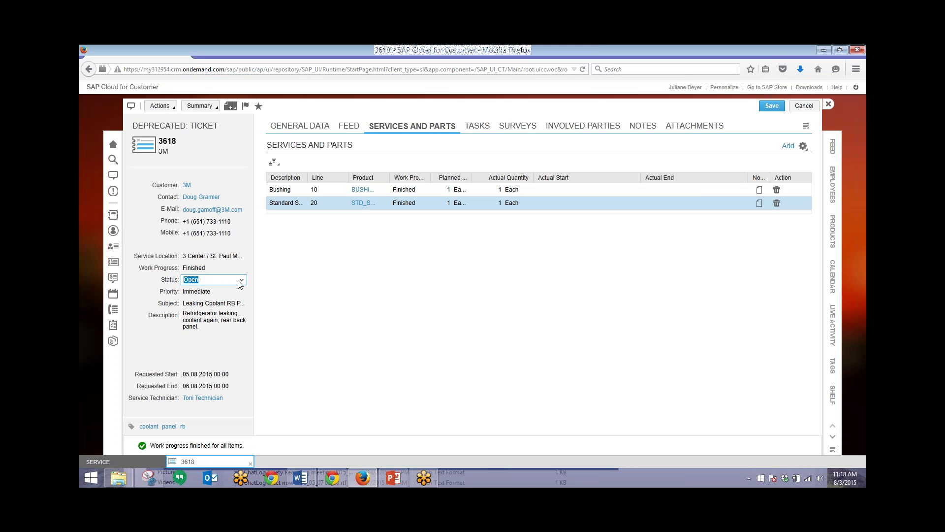
click(241, 280)
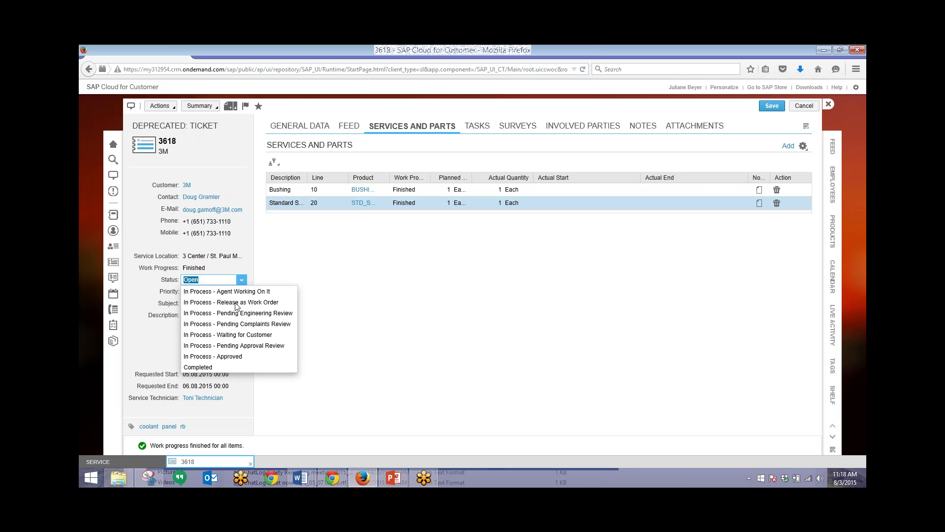
click(216, 368)
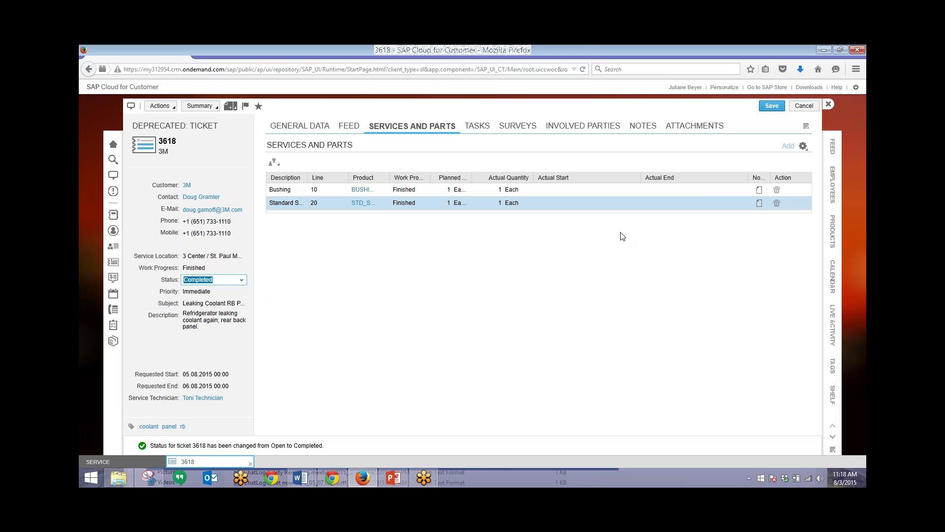
click(771, 106)
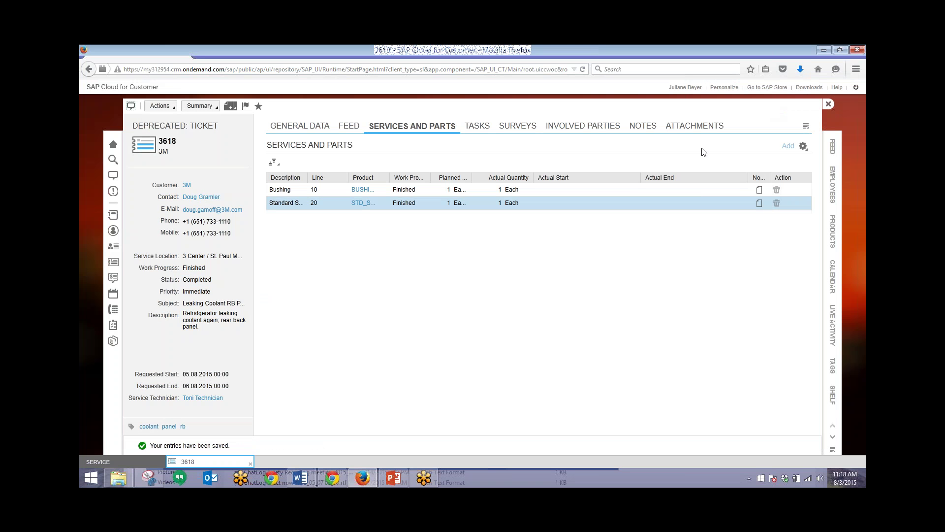
Step: Close ticket 3618 and refresh My Queue so the completed ticket drops out
click(827, 105)
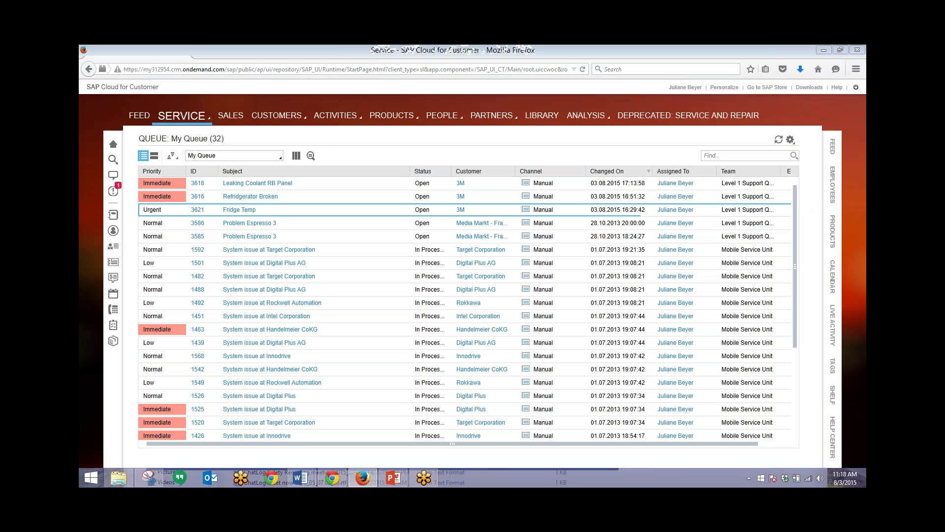
click(426, 187)
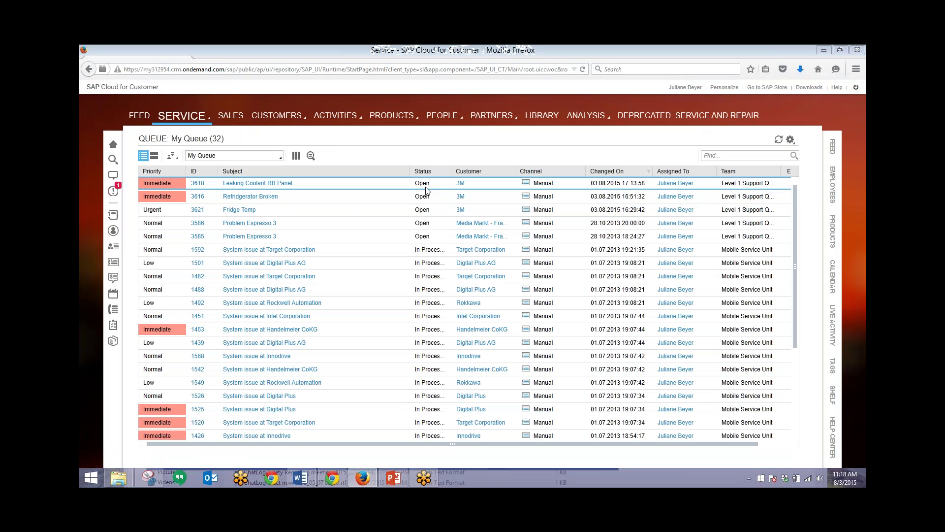
click(779, 142)
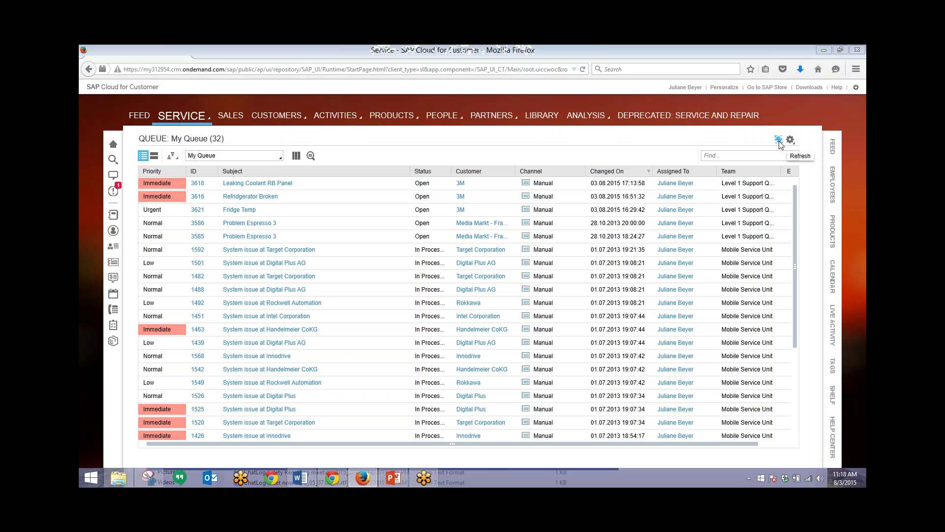
click(779, 141)
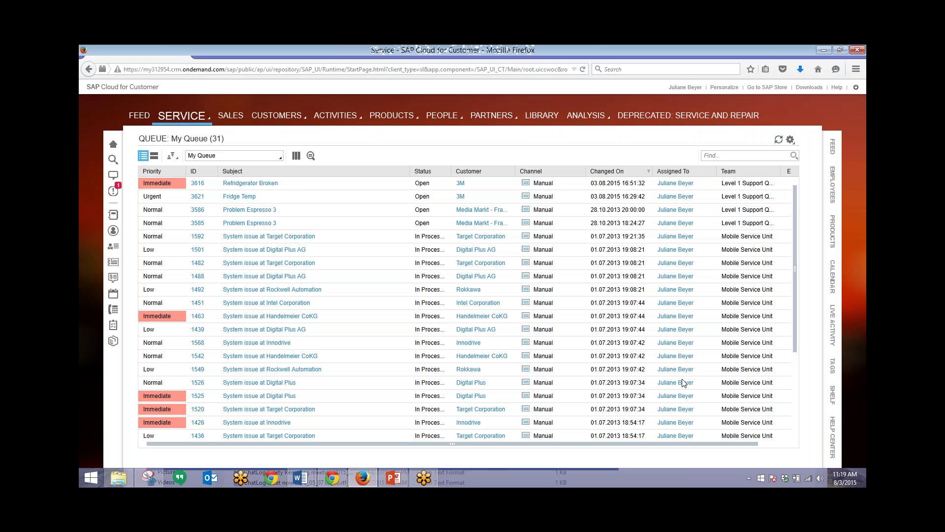
key(Down)
key(Down)
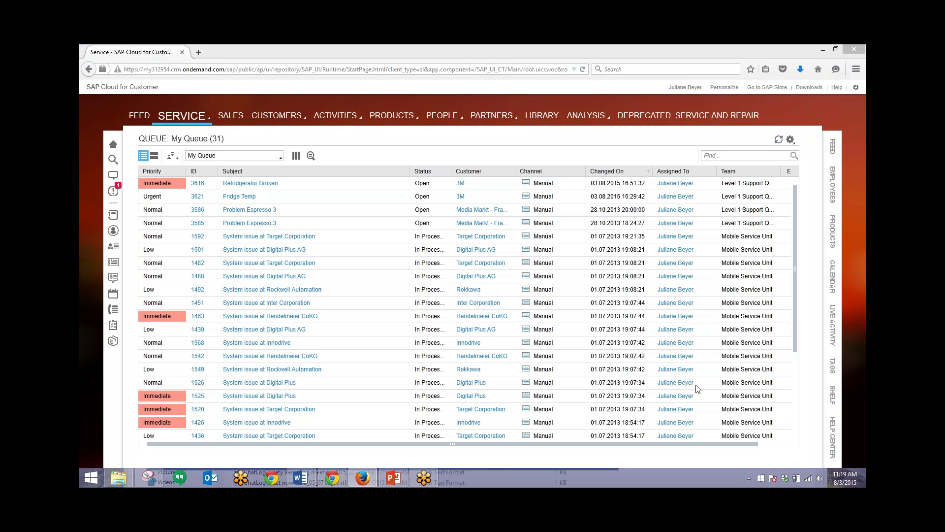
Step: Sort the 31-ticket queue by Status, then by Changed On, and scroll through it
click(439, 170)
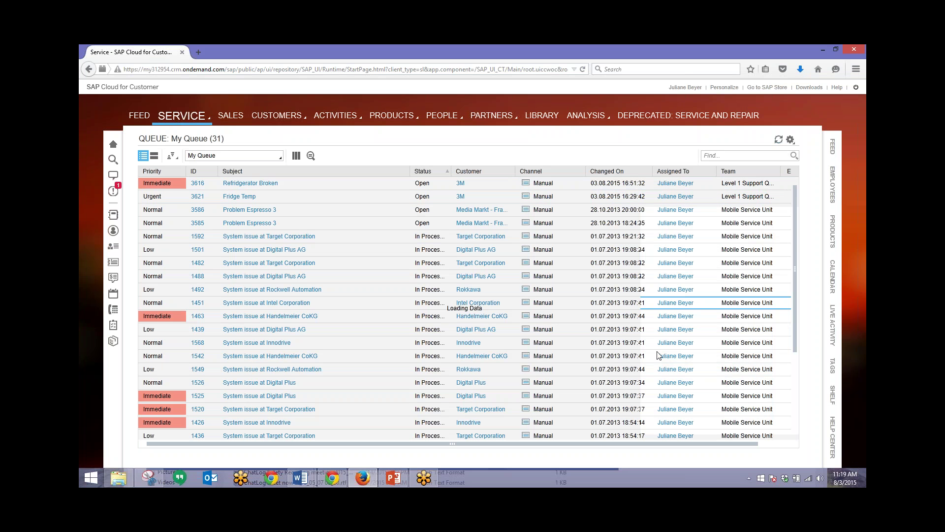
click(617, 170)
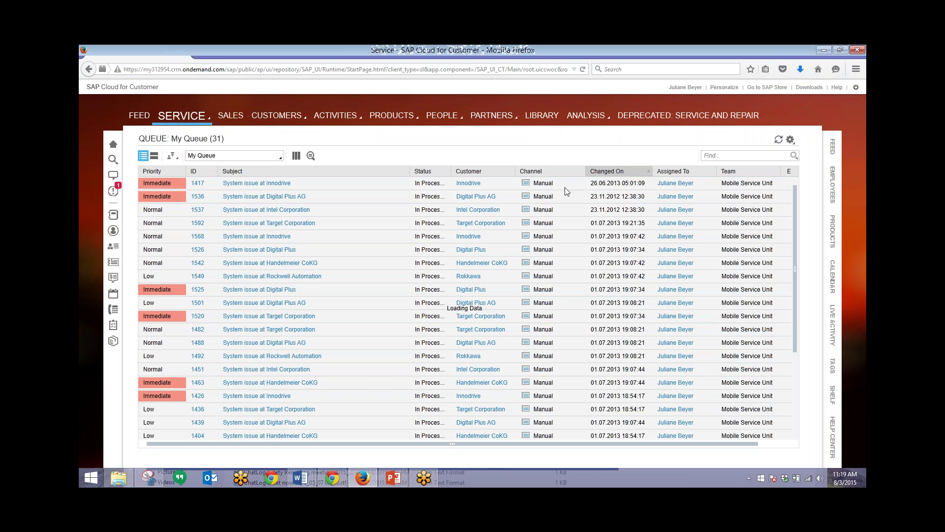
click(441, 264)
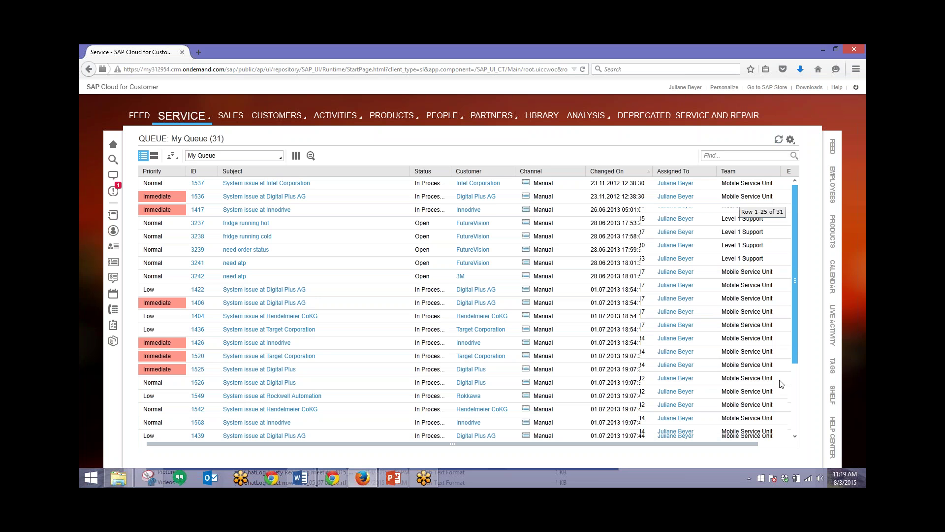
drag(794, 216, 796, 436)
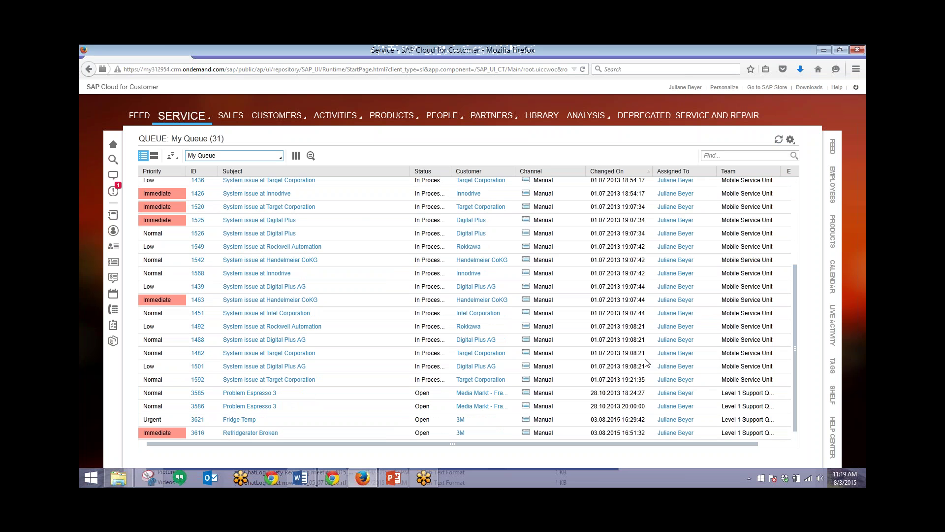
Step: Confirm in Service Tickets that 3618 Leaking Coolant RB Panel is Completed, then review notifications
click(279, 159)
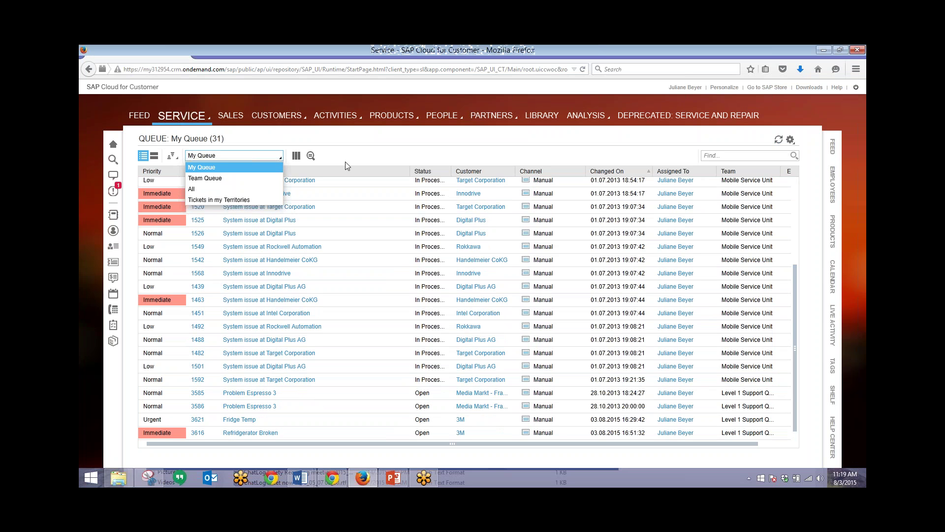
click(182, 116)
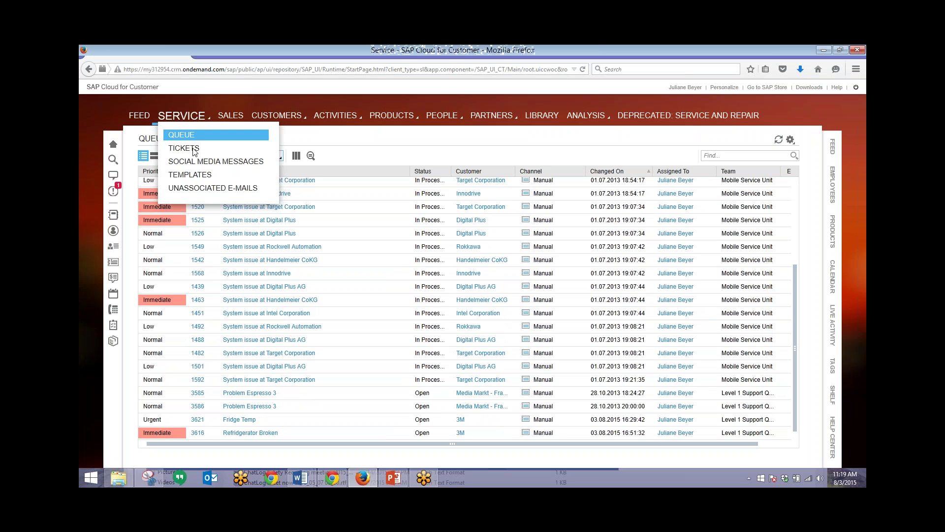
click(184, 148)
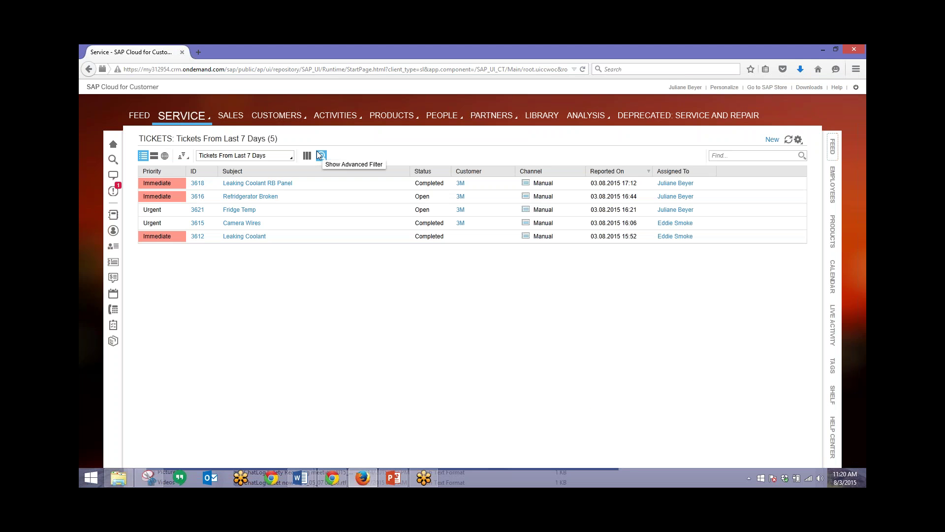
click(275, 186)
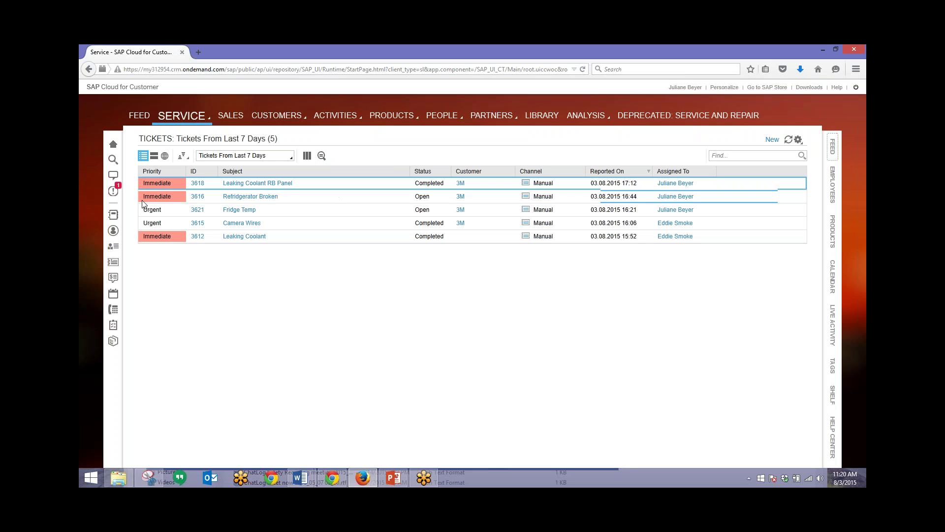
click(112, 192)
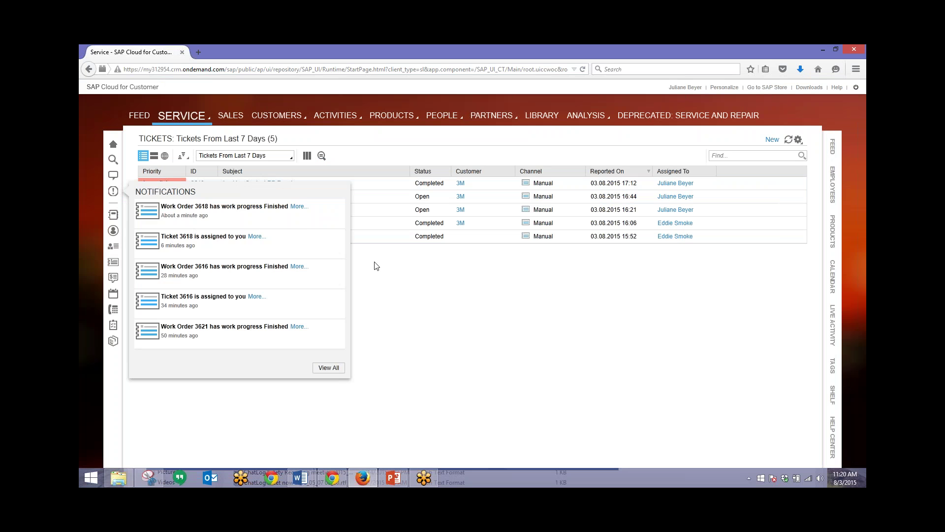
click(385, 279)
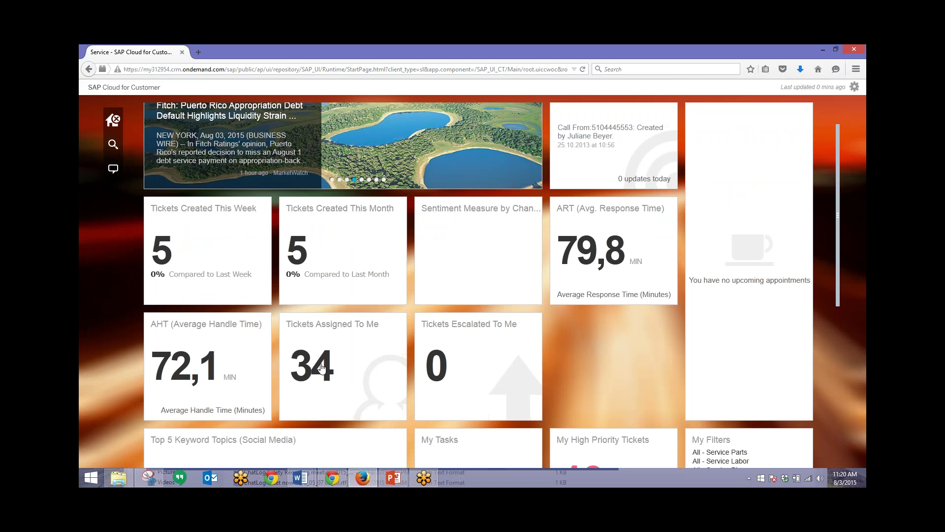
Step: Refresh the home dashboard tiles so assigned tickets drop from 34 to 33
click(855, 87)
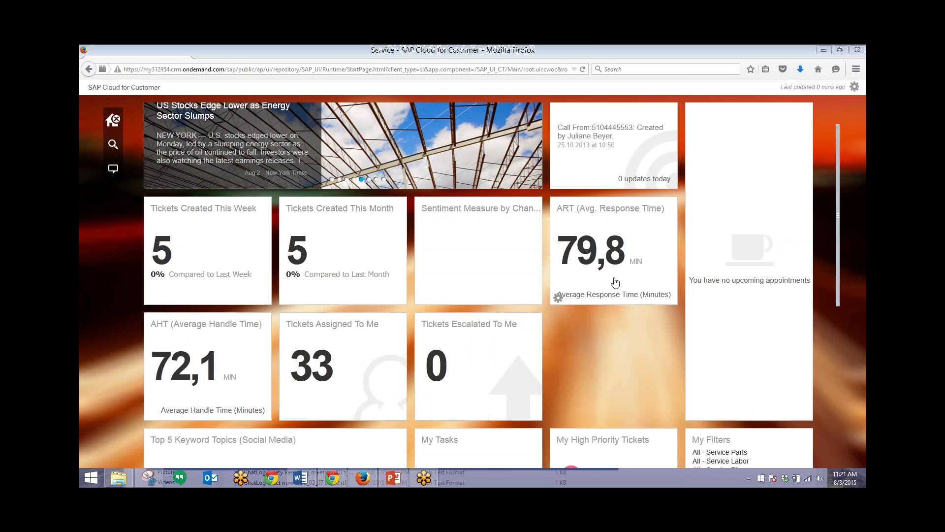
Step: Open the ART report and add Manager from Not Currently Shown as rows
click(616, 282)
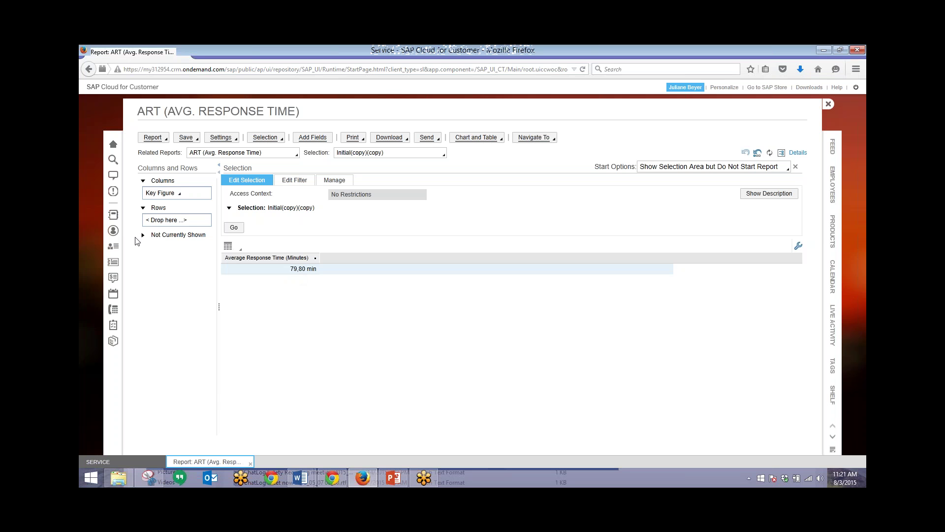
click(144, 235)
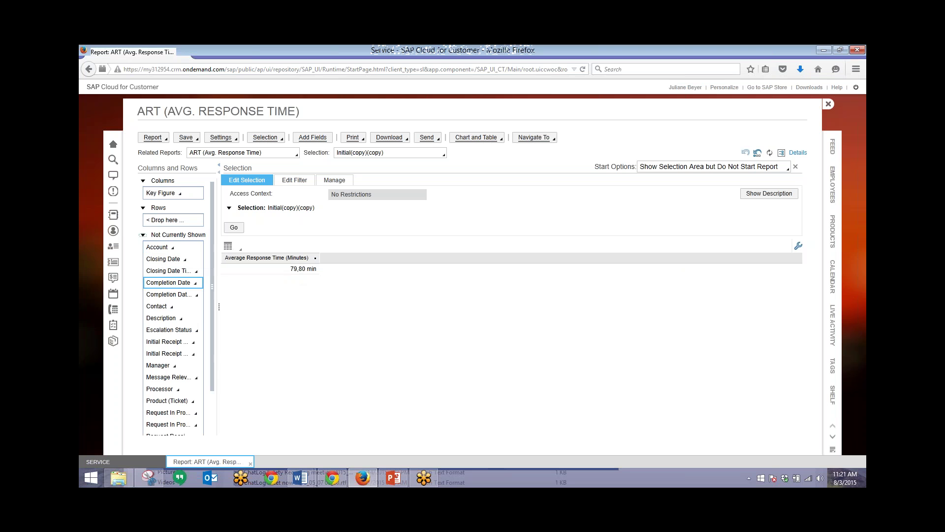
click(155, 366)
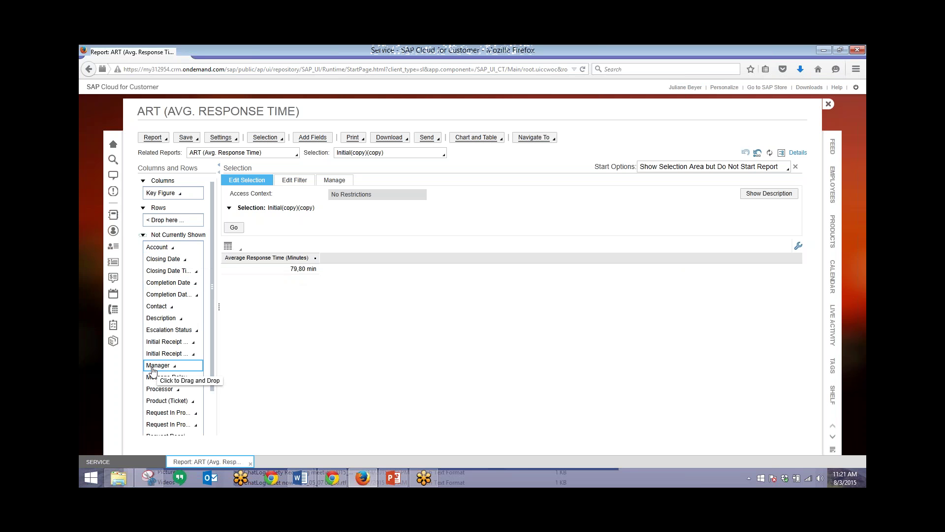
drag(153, 370, 162, 220)
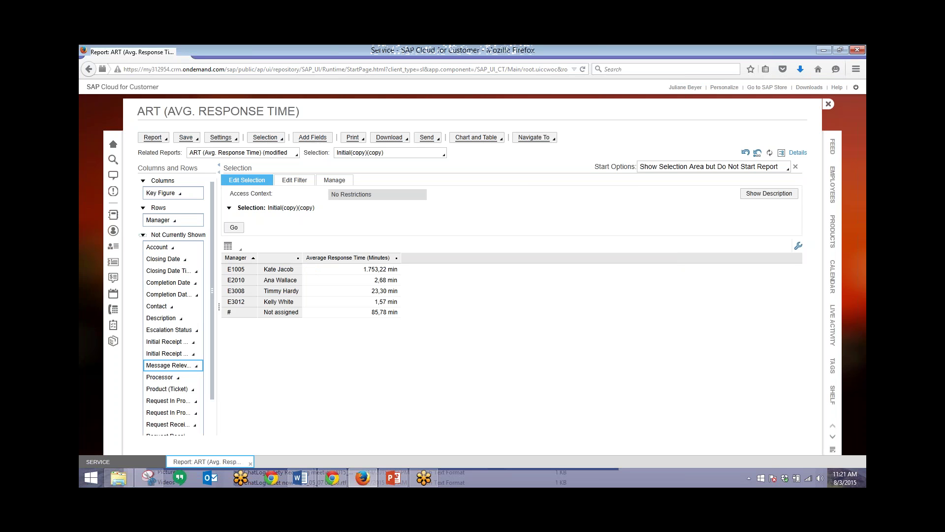
click(501, 138)
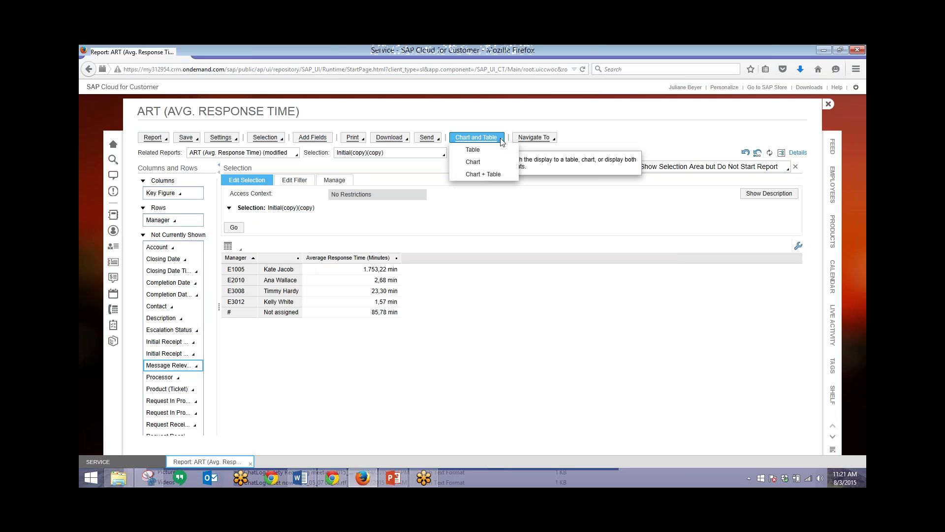
Step: Display the ART report as Chart + Table with a Bar chart of response time per manager
click(474, 174)
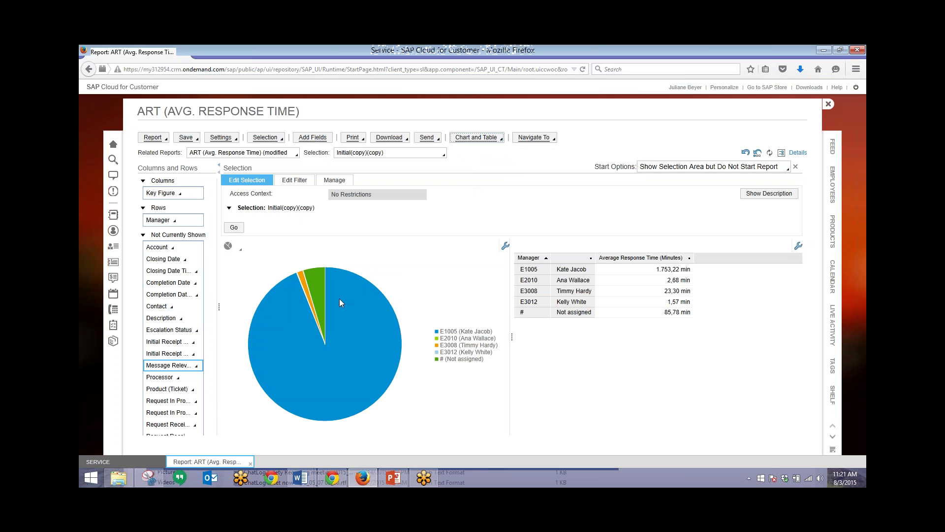
mouse_move(323, 295)
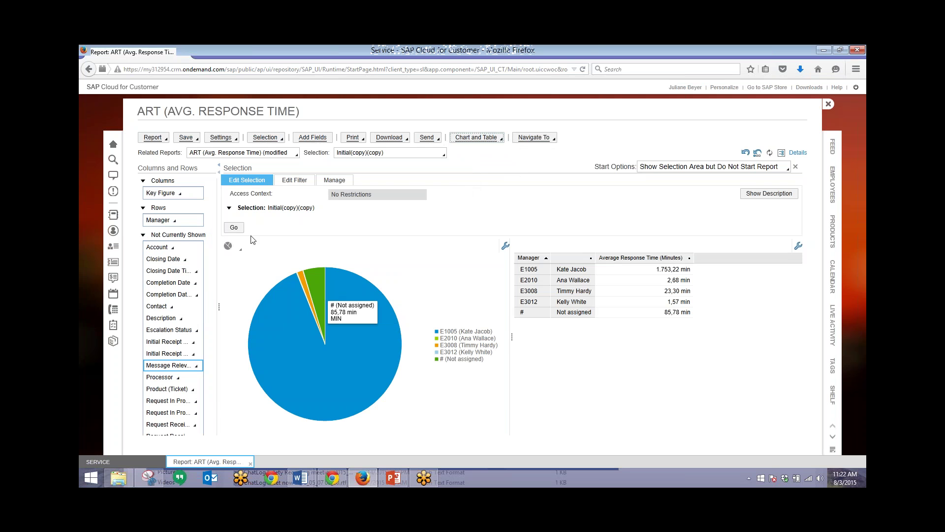
click(241, 249)
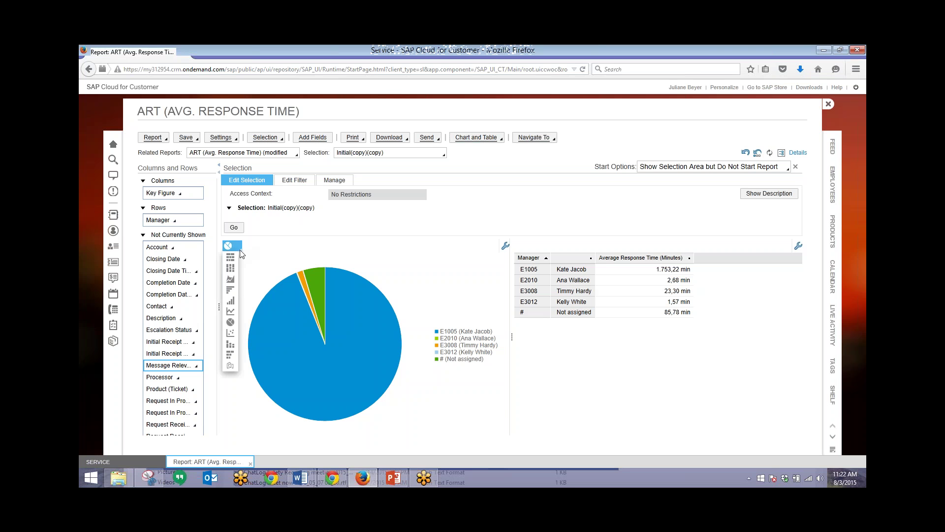
click(230, 290)
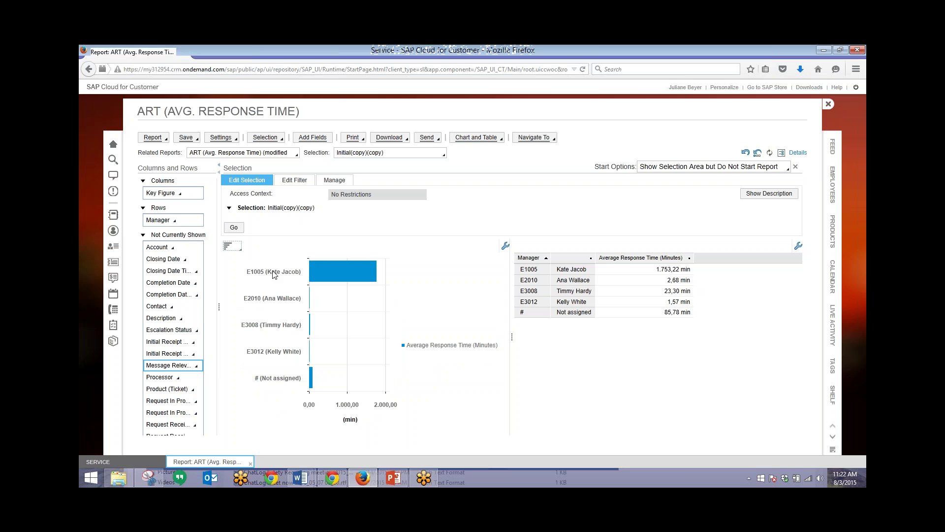